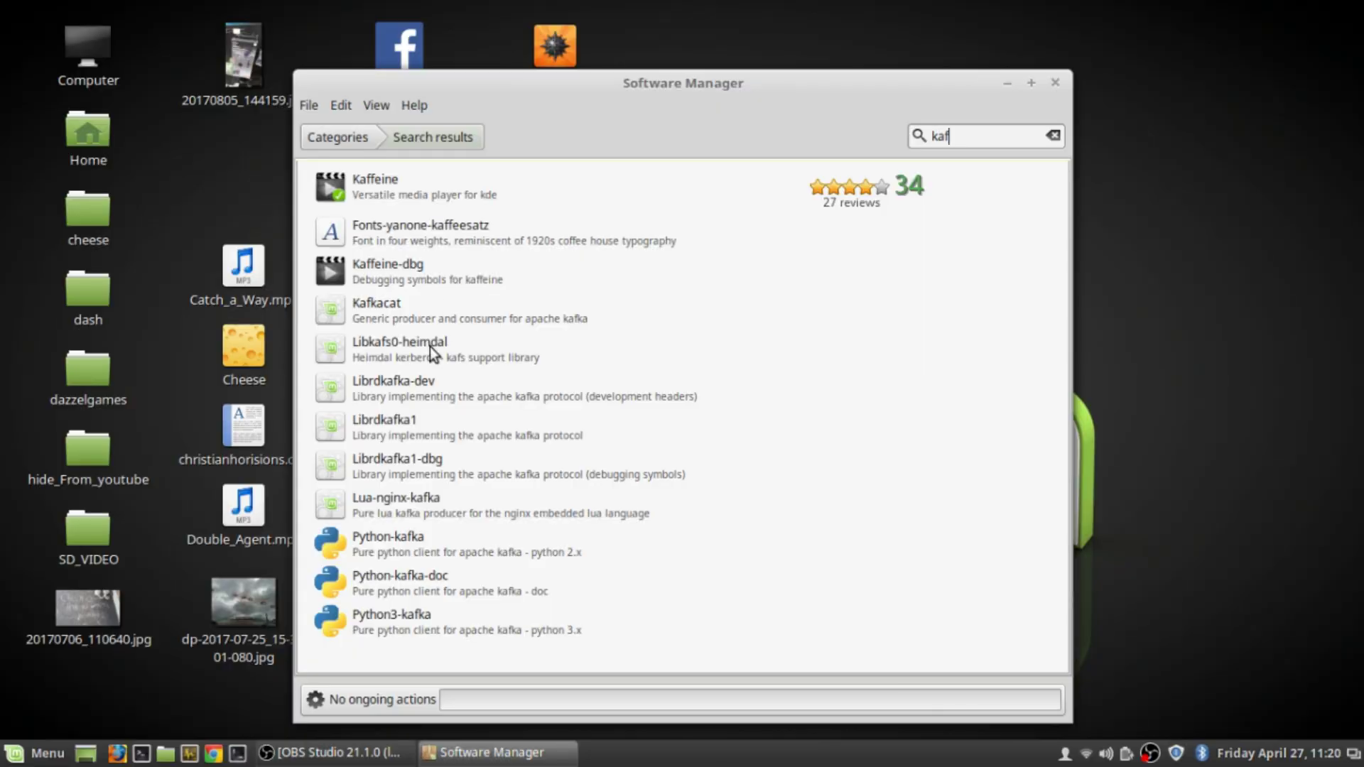
Step: Check the Kaffeine package's details in the software search results, then close Software Manager
click(499, 187)
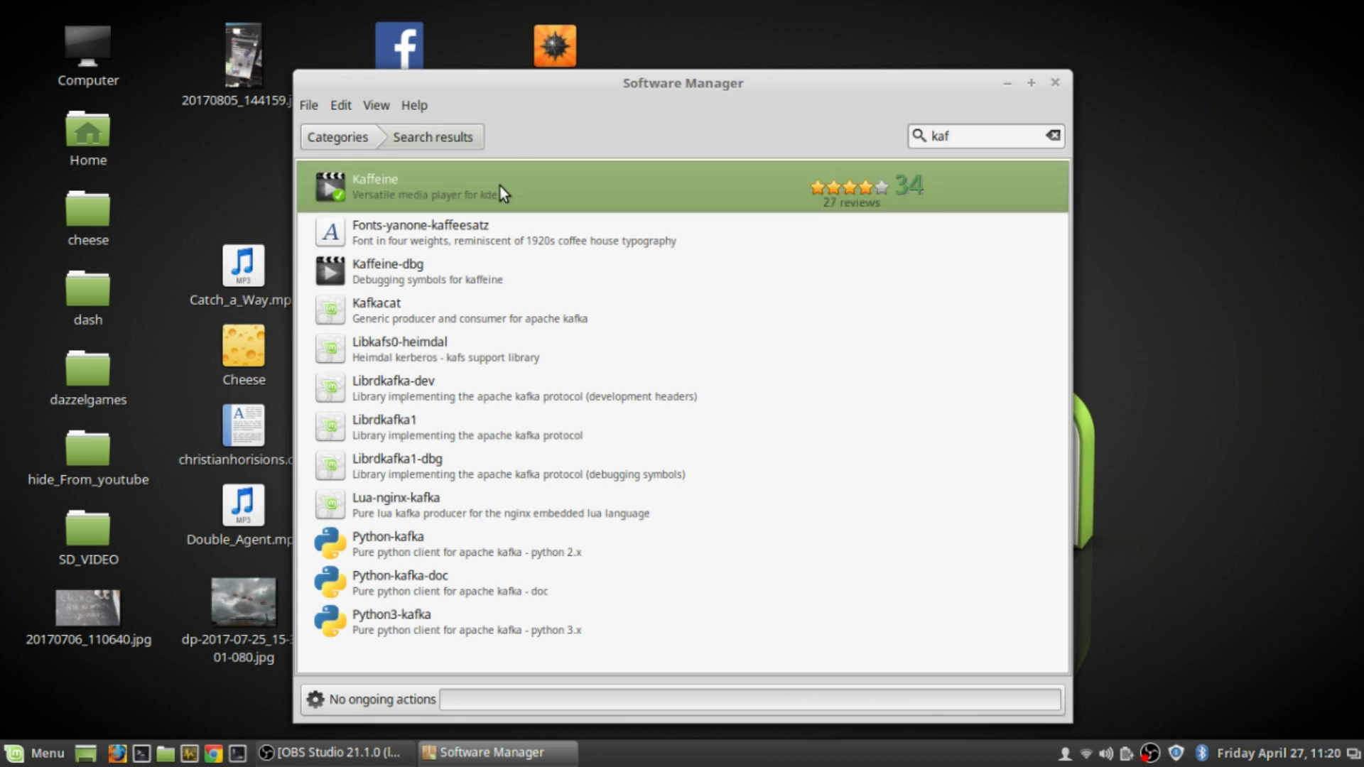
double_click(500, 187)
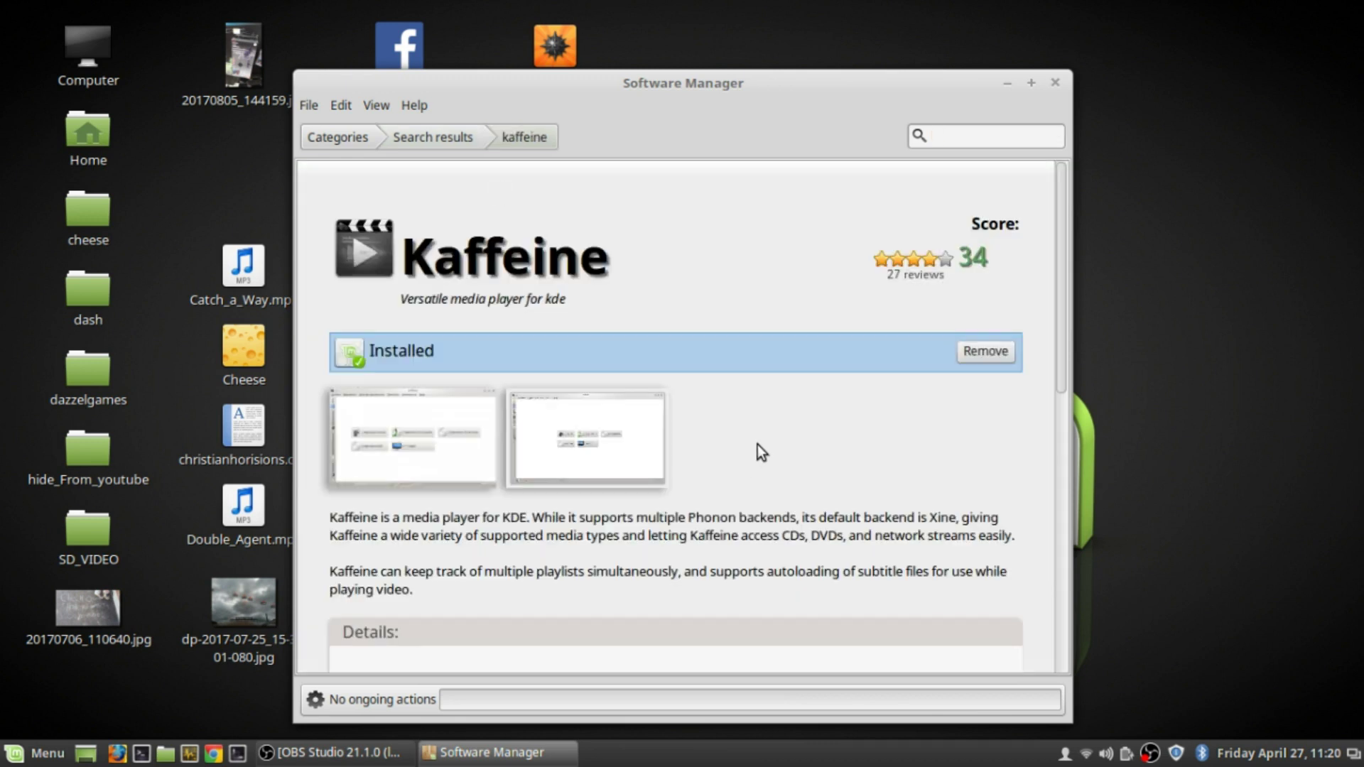
click(1055, 85)
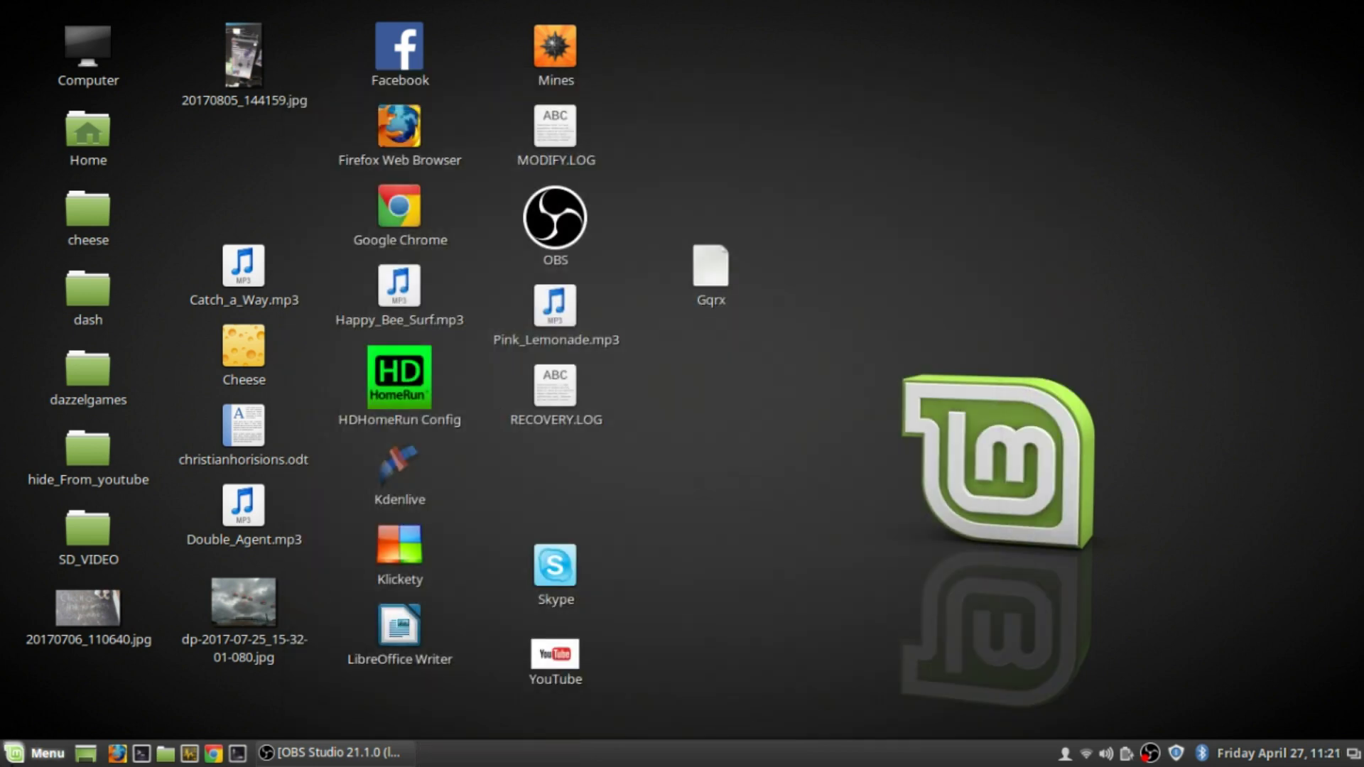
Step: Launch the Kaffeine media player from the Sound & Video applications
click(35, 762)
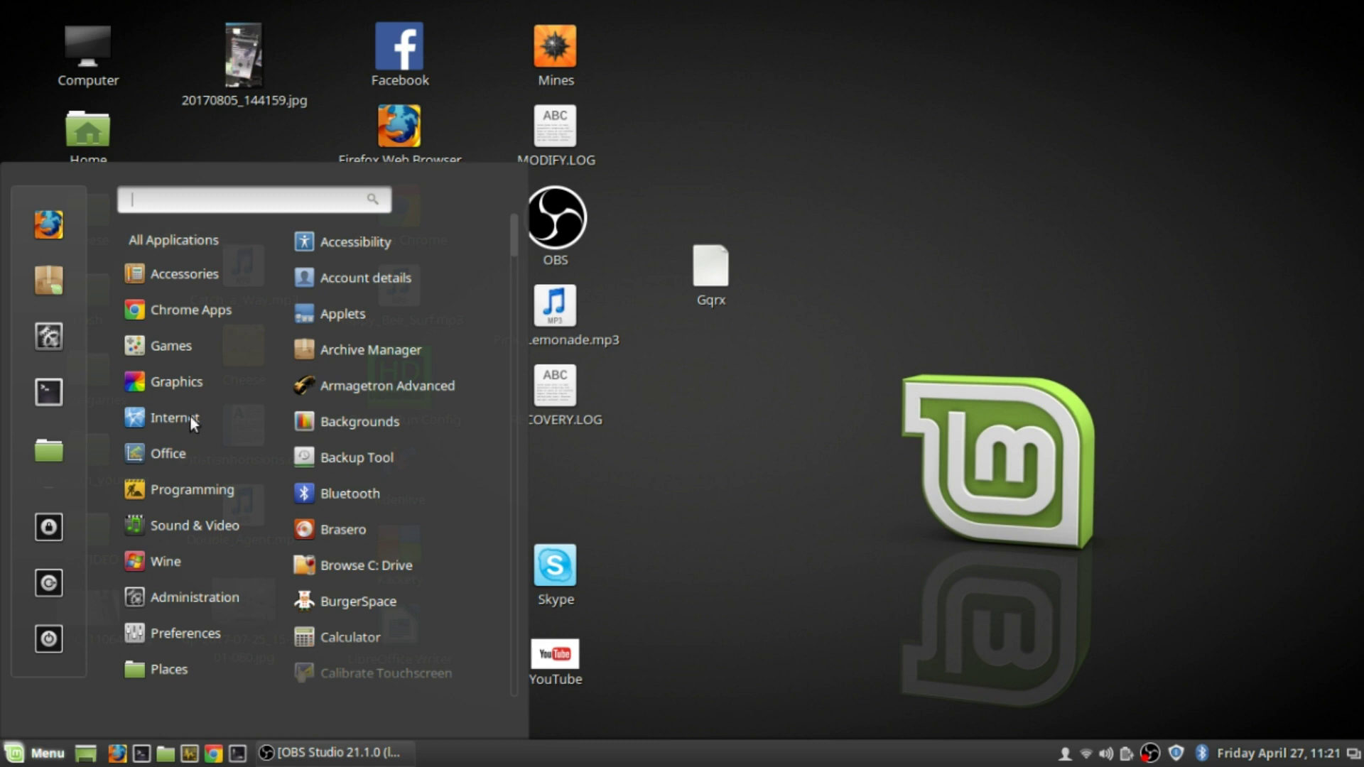
mouse_move(189, 415)
mouse_move(181, 531)
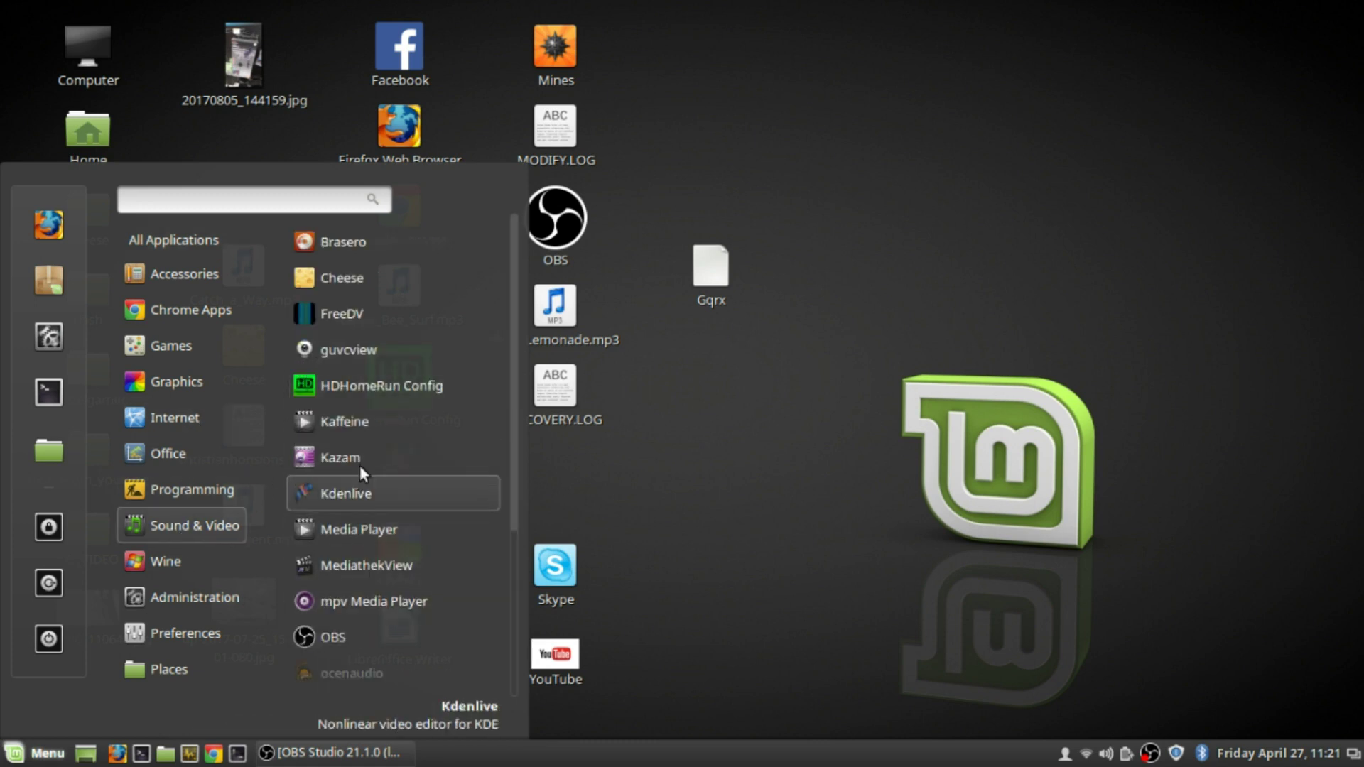
click(370, 434)
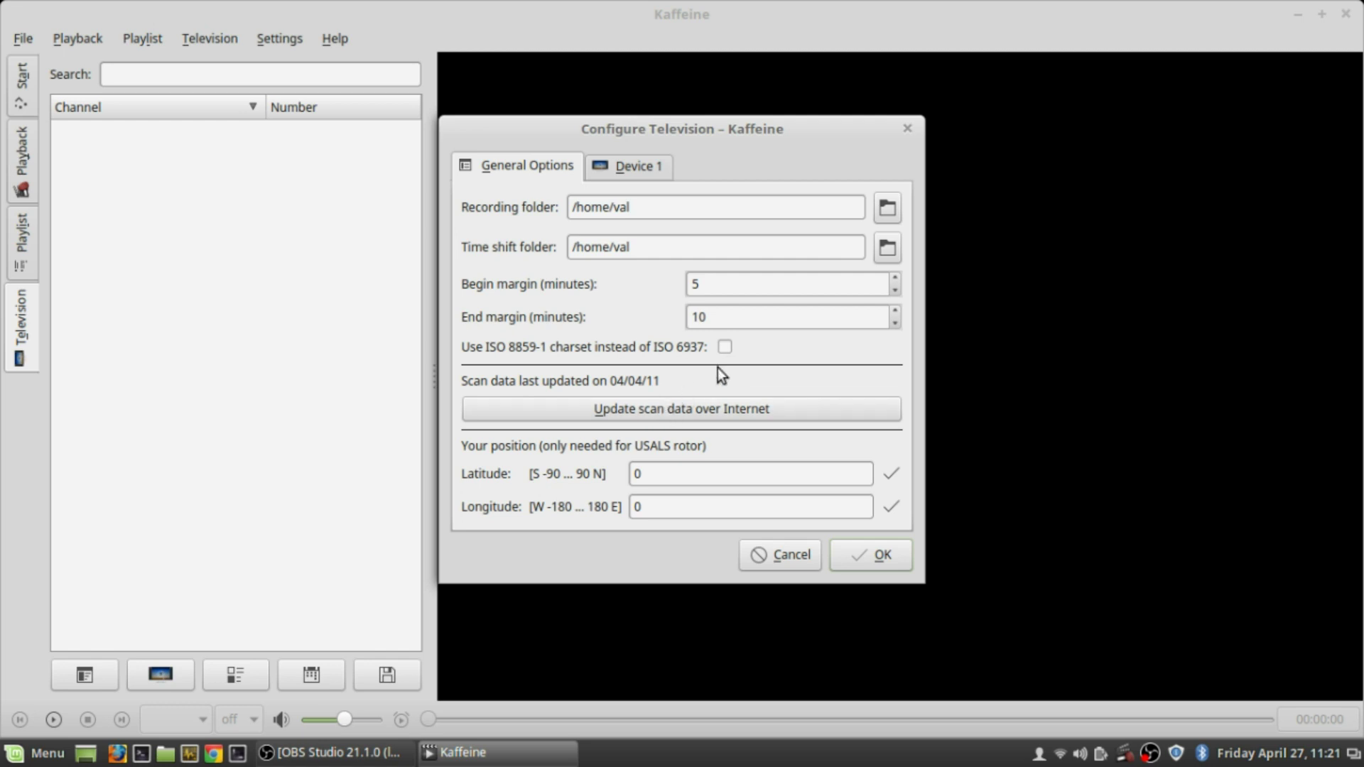
Step: Review Device 1's ATSC tuner settings and accept the television configuration
click(630, 168)
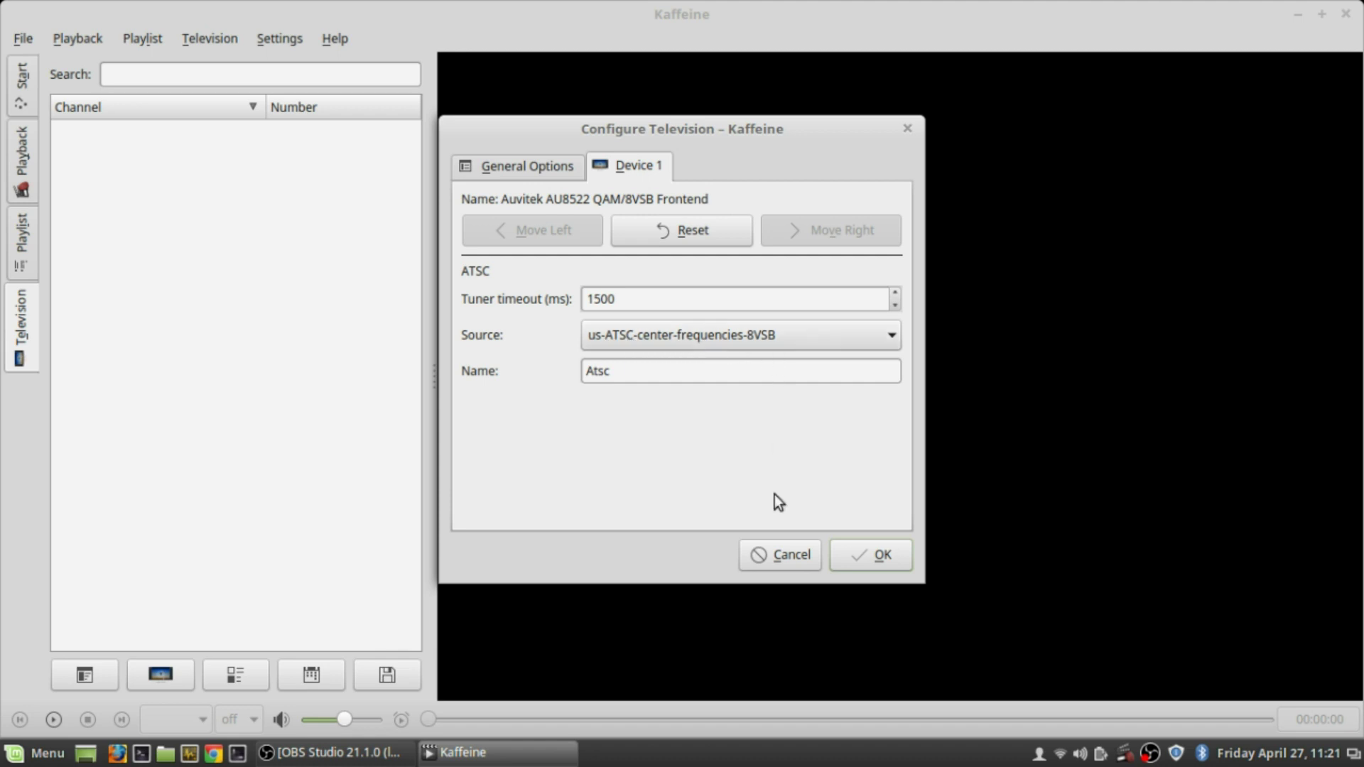
click(874, 556)
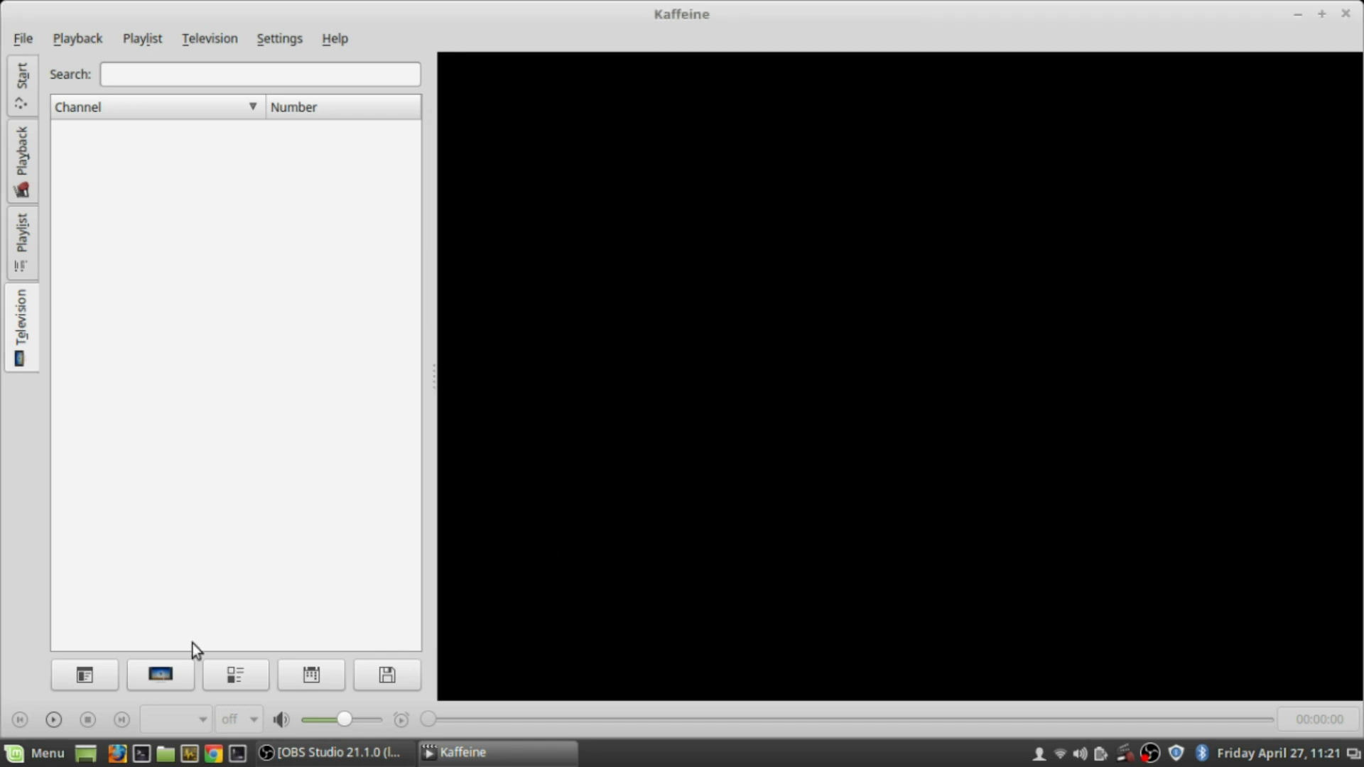
Step: Start a channel scan on the Atsc source, enlarging and repositioning the Channels dialog so the scan progress is readable
click(144, 681)
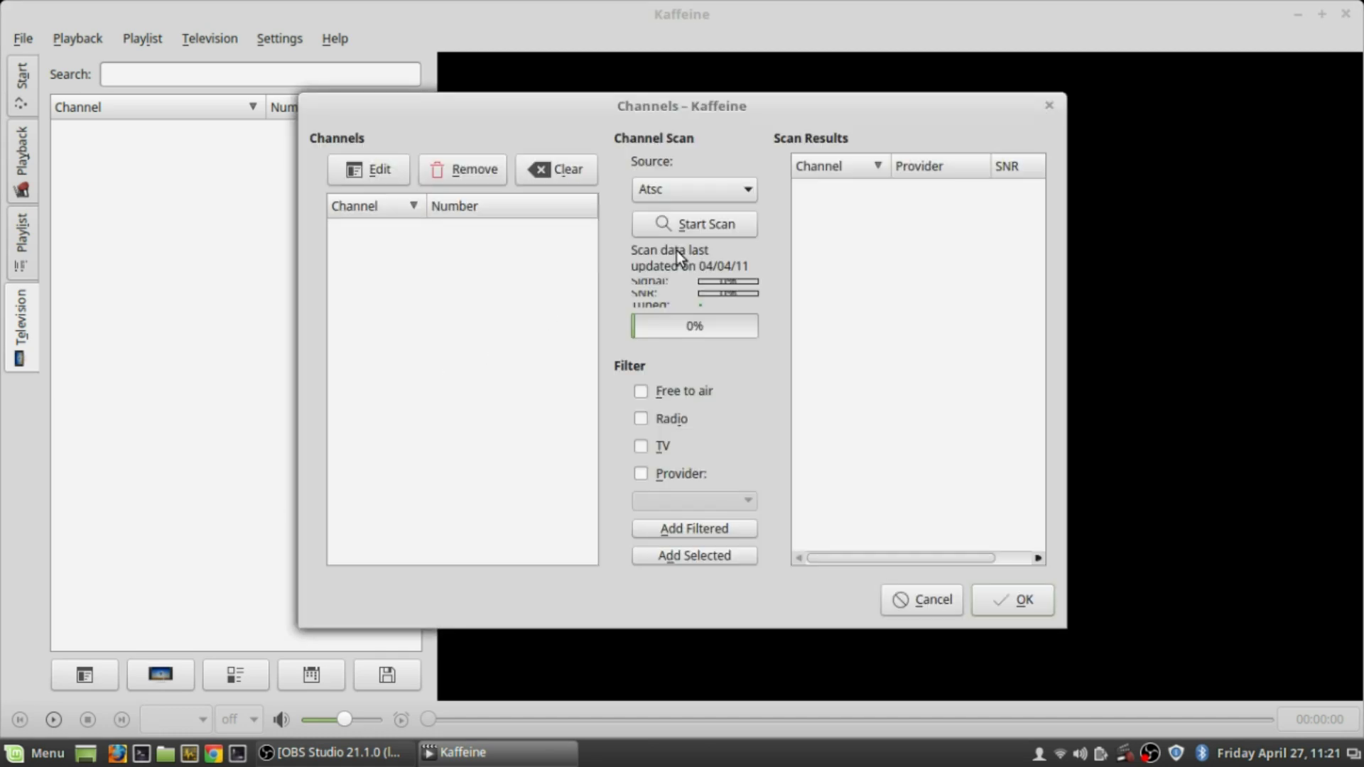
click(688, 224)
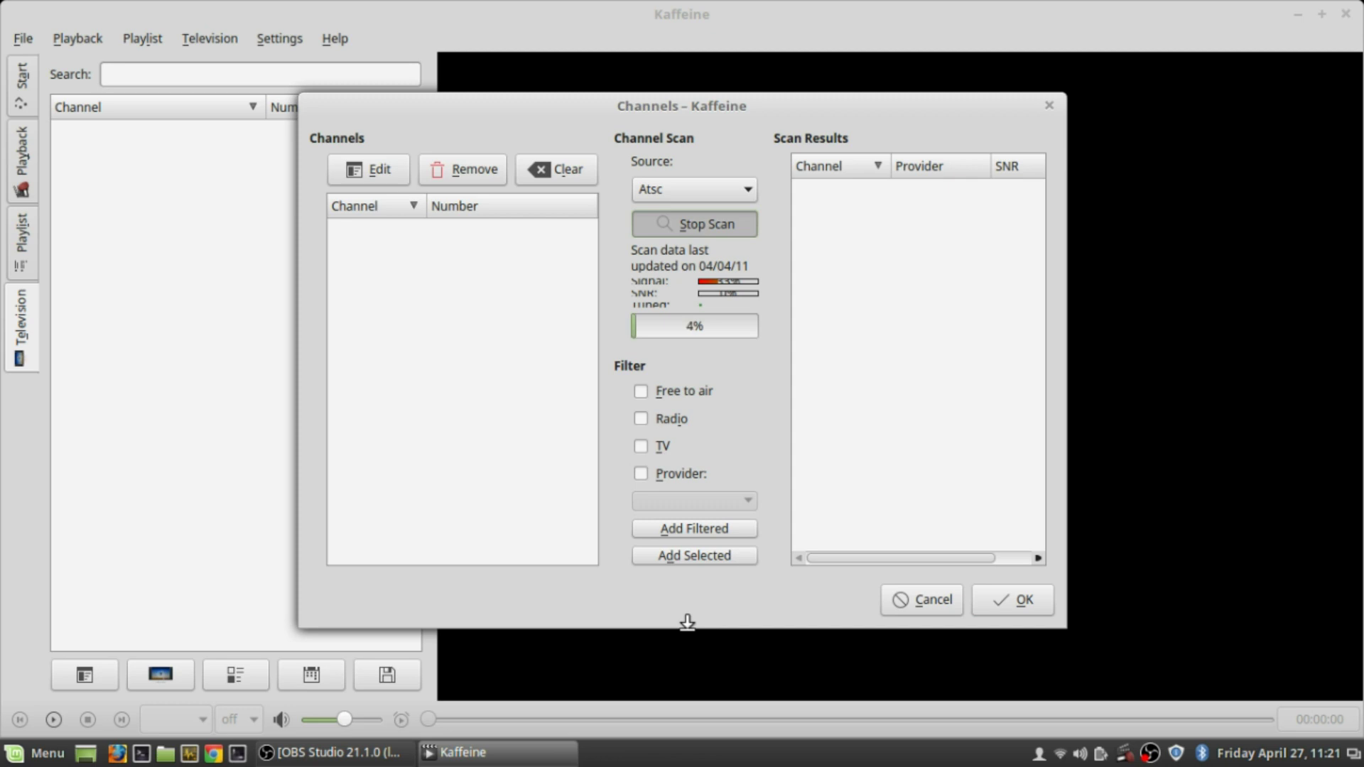
drag(687, 620, 683, 738)
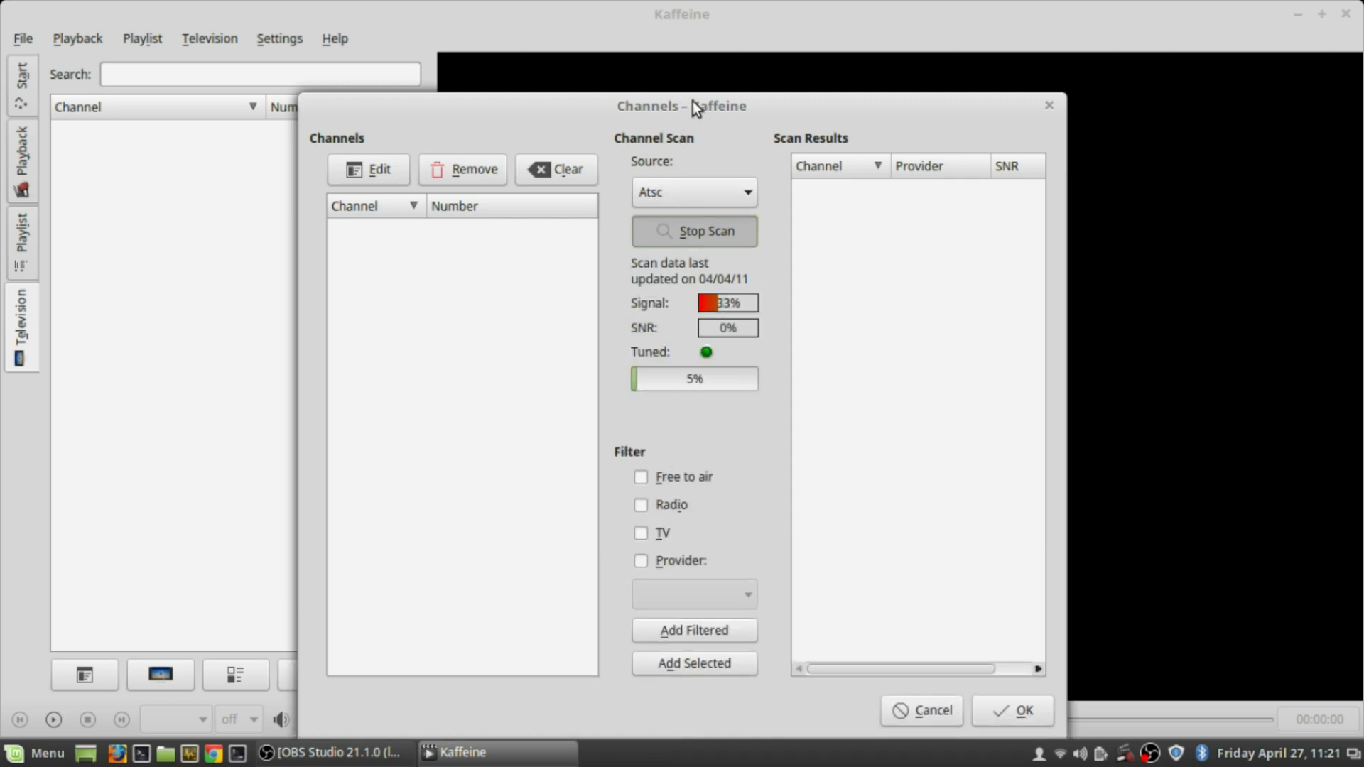
drag(693, 101, 695, 62)
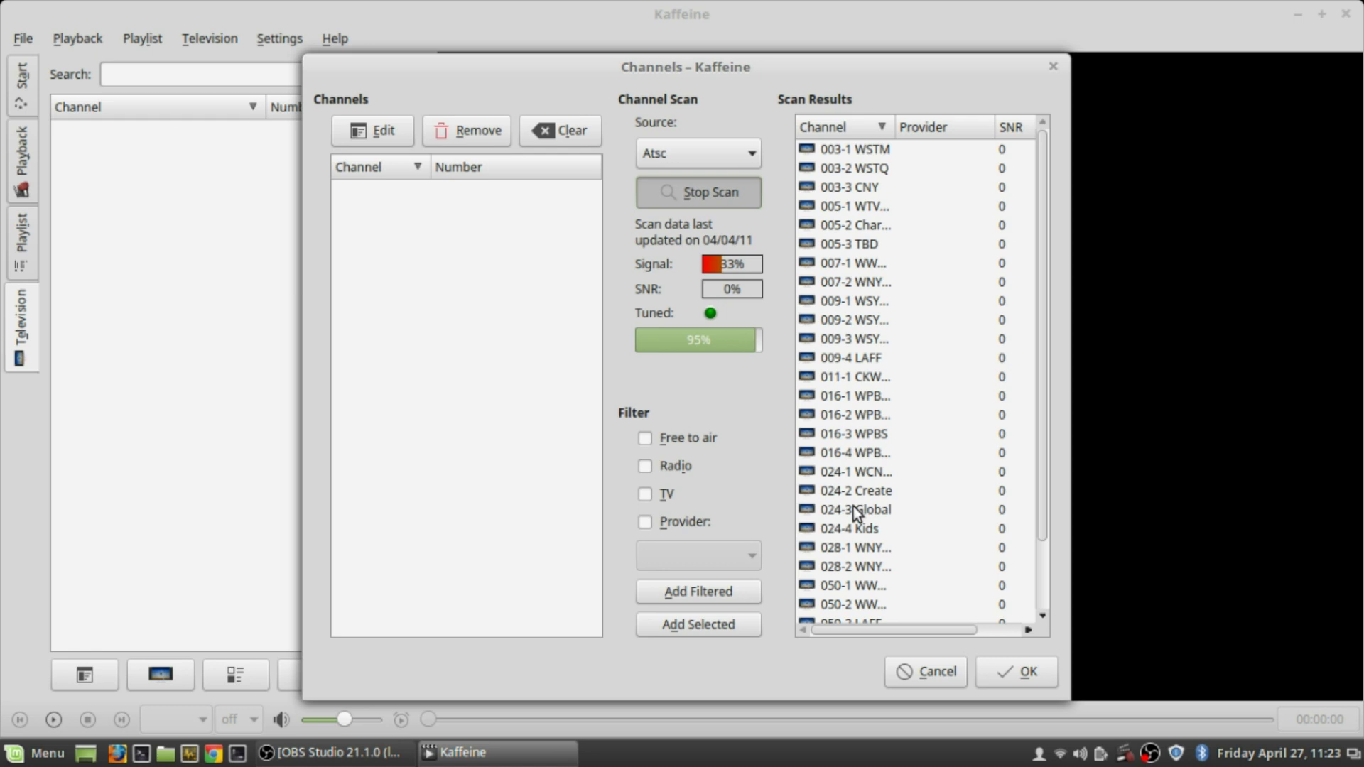
Step: Add all scanned channels, from 003-1 WSTM through 068-2 CoziTV, to the channel list and accept it
scroll(853, 505, down, 2)
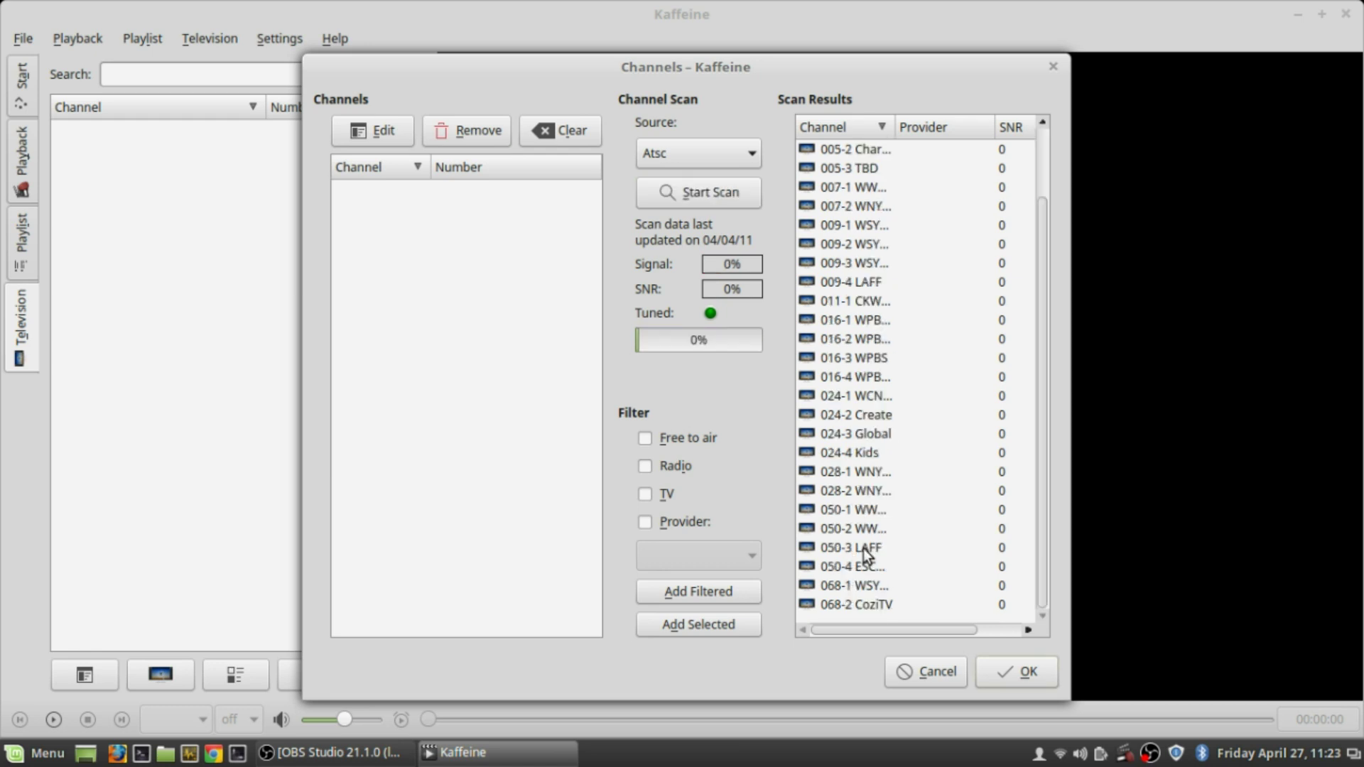
scroll(863, 549, up, 2)
scroll(863, 549, down, 2)
scroll(863, 549, up, 2)
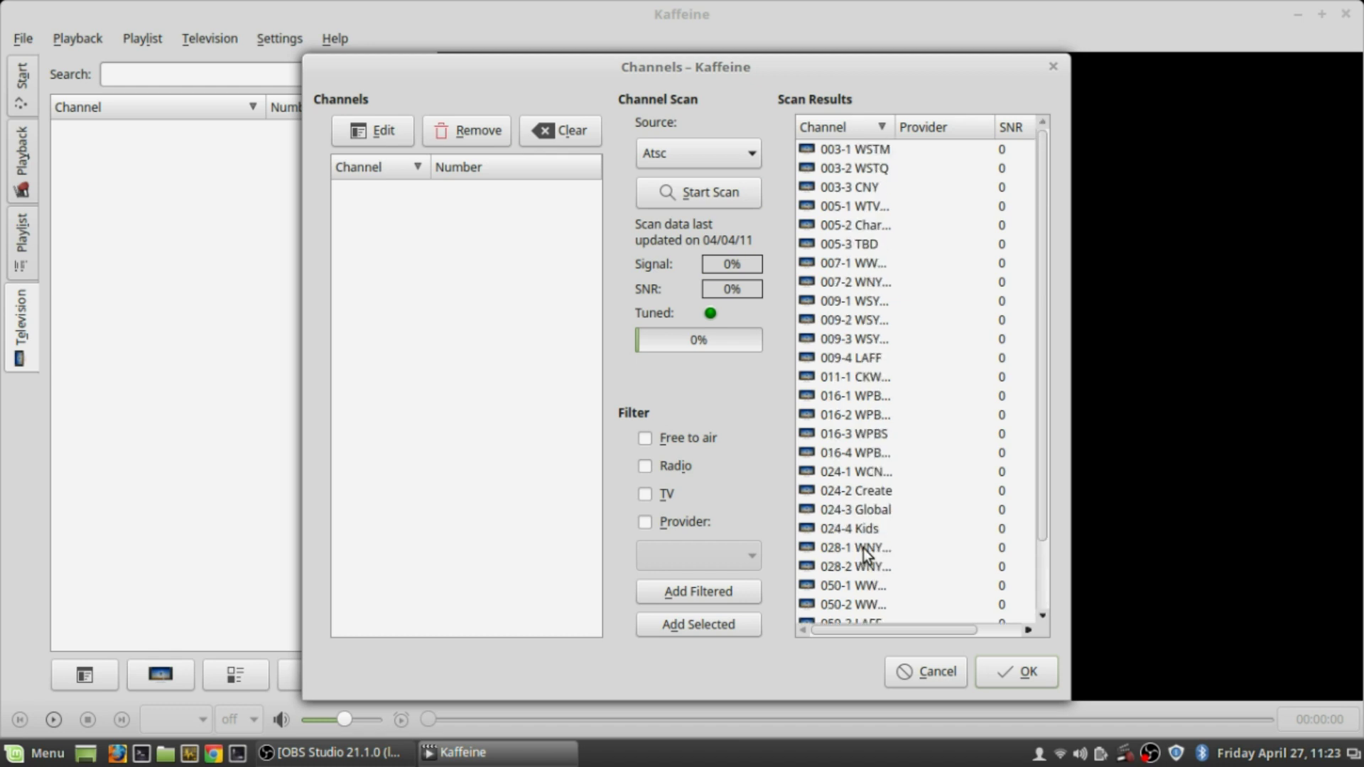
click(879, 147)
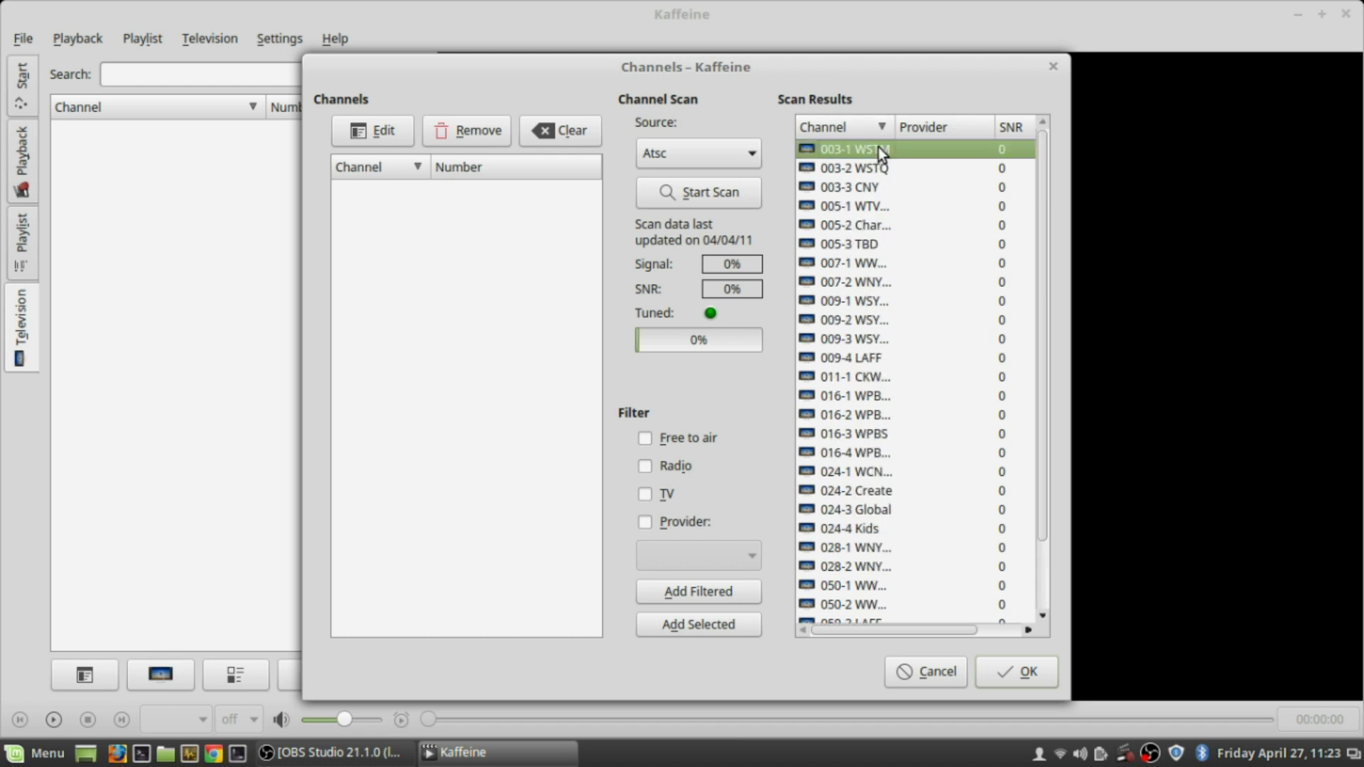
scroll(883, 310, down, 2)
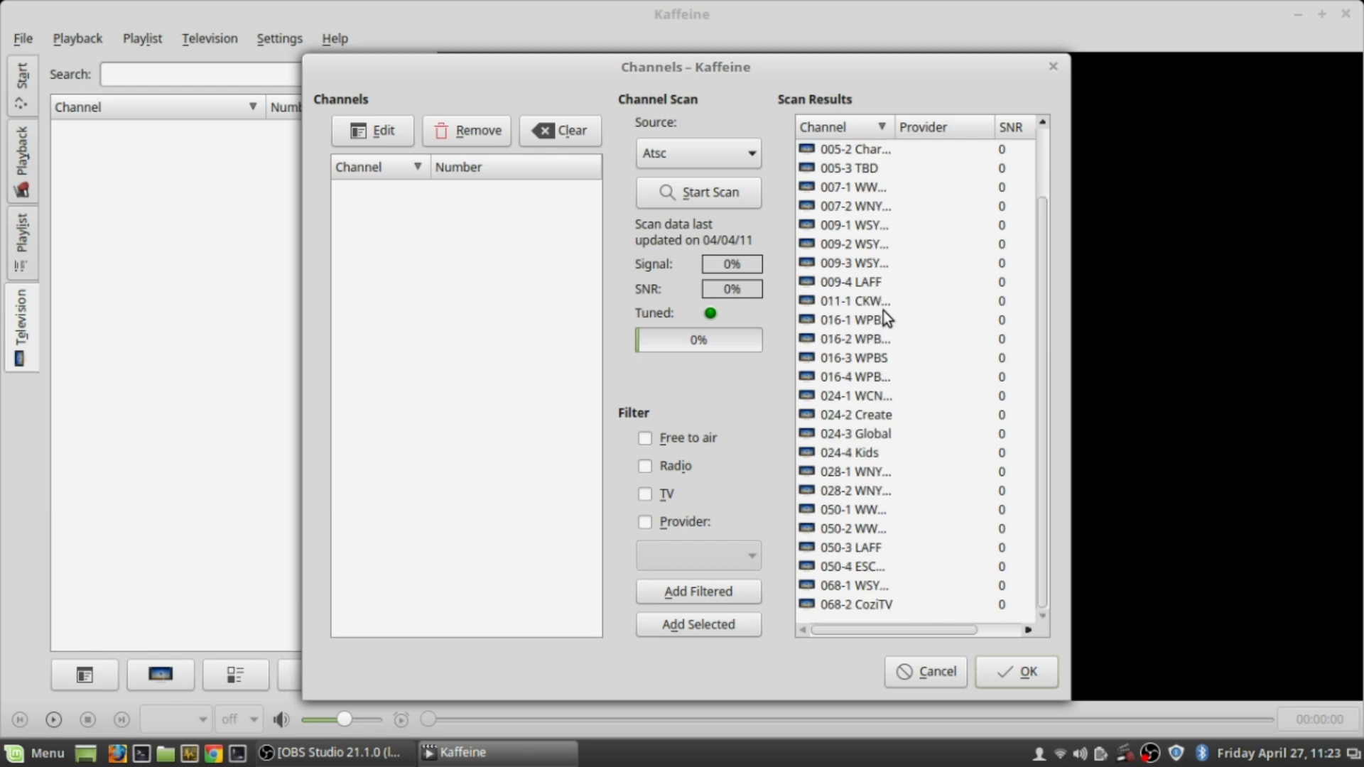
shift+click(852, 607)
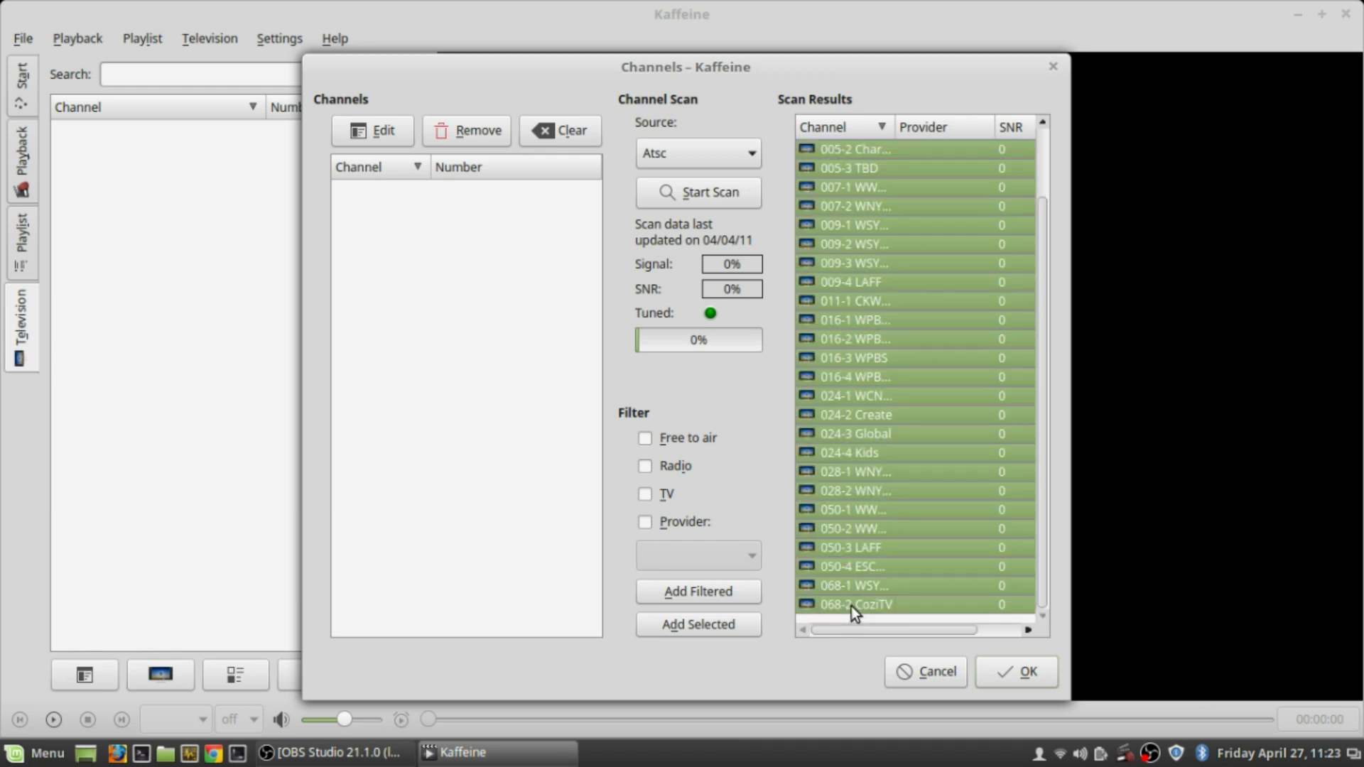
click(740, 594)
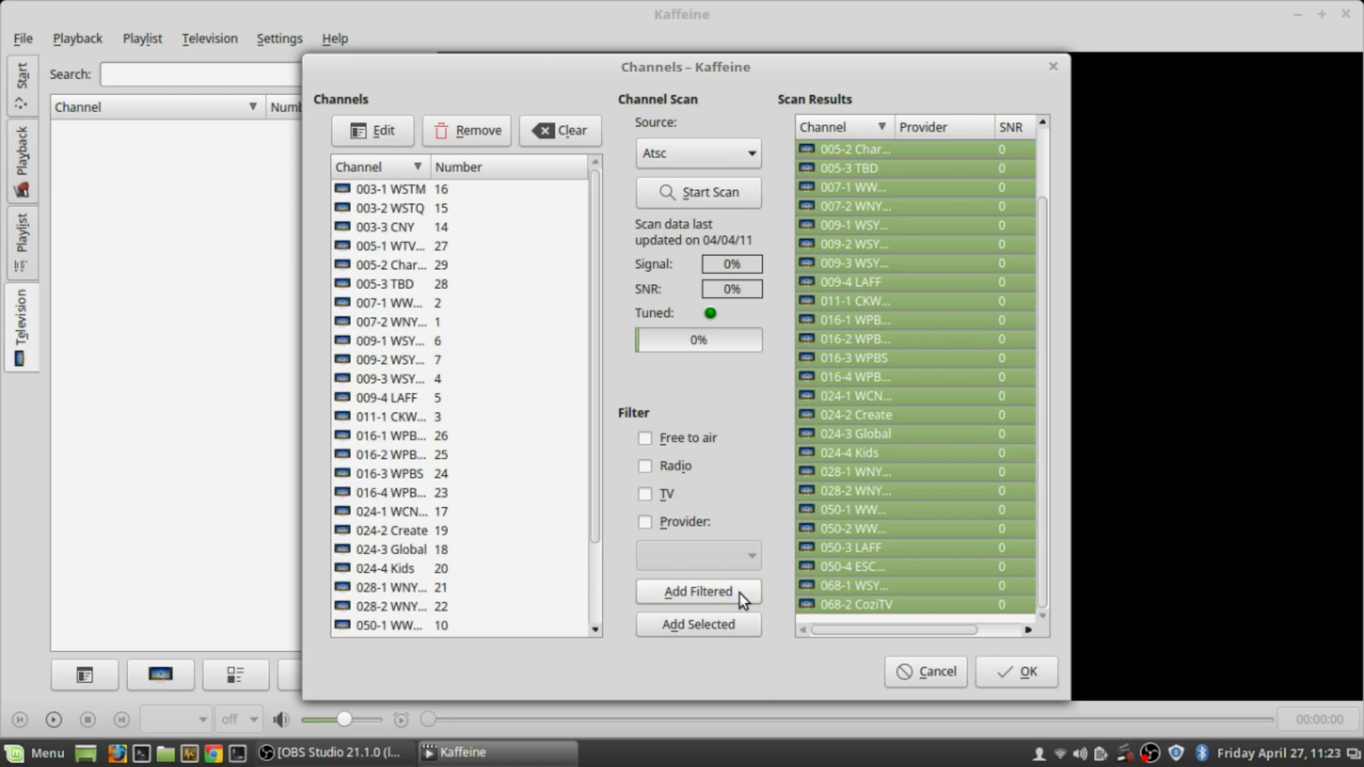
click(1005, 657)
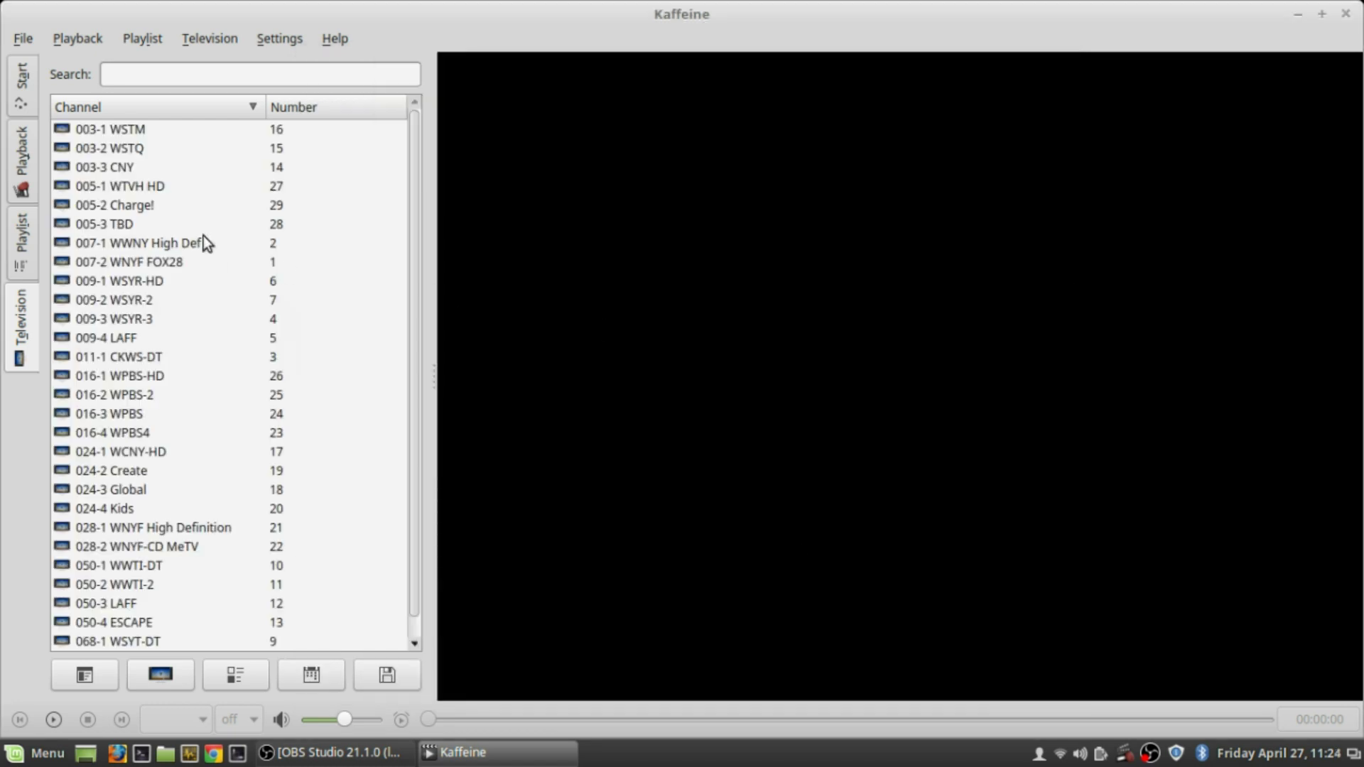
Step: Play the 024-3 Global channel and switch its video to full screen
scroll(204, 243, down, 1)
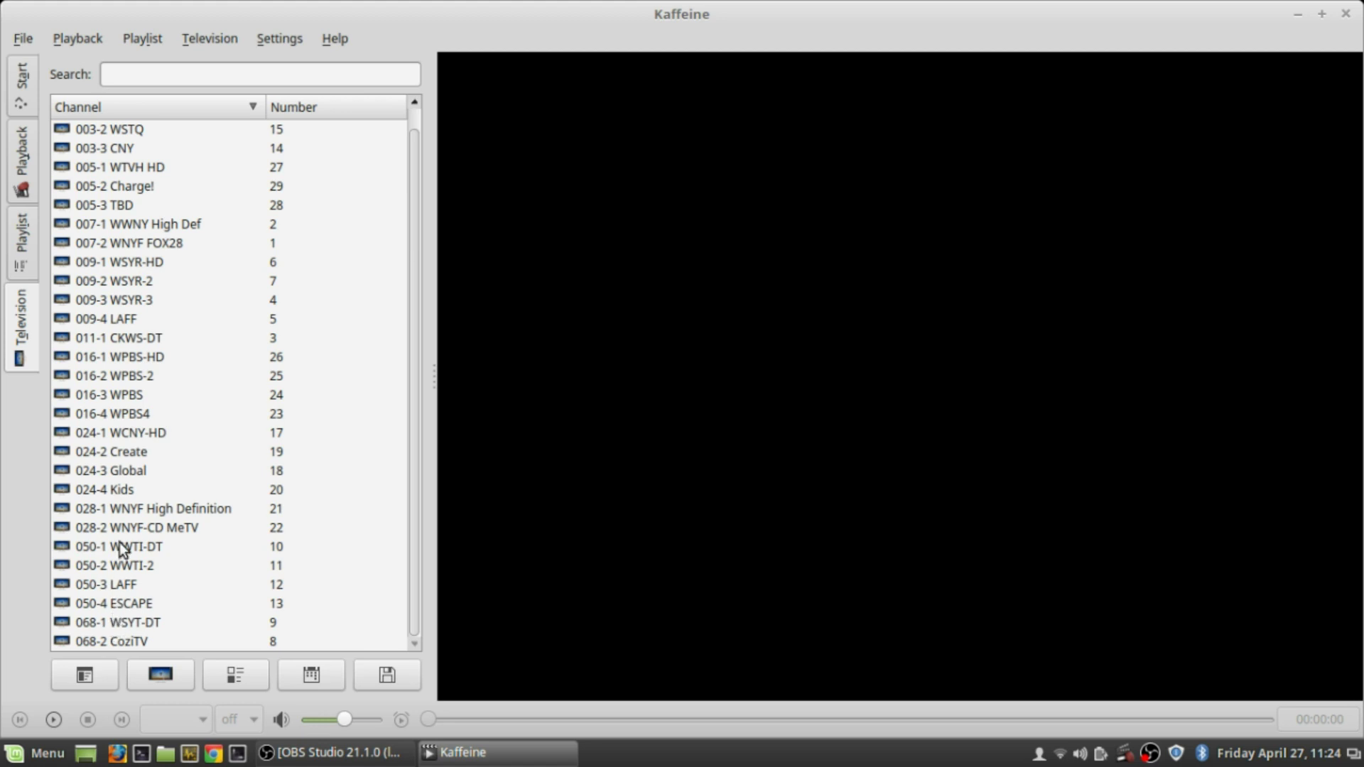
click(134, 471)
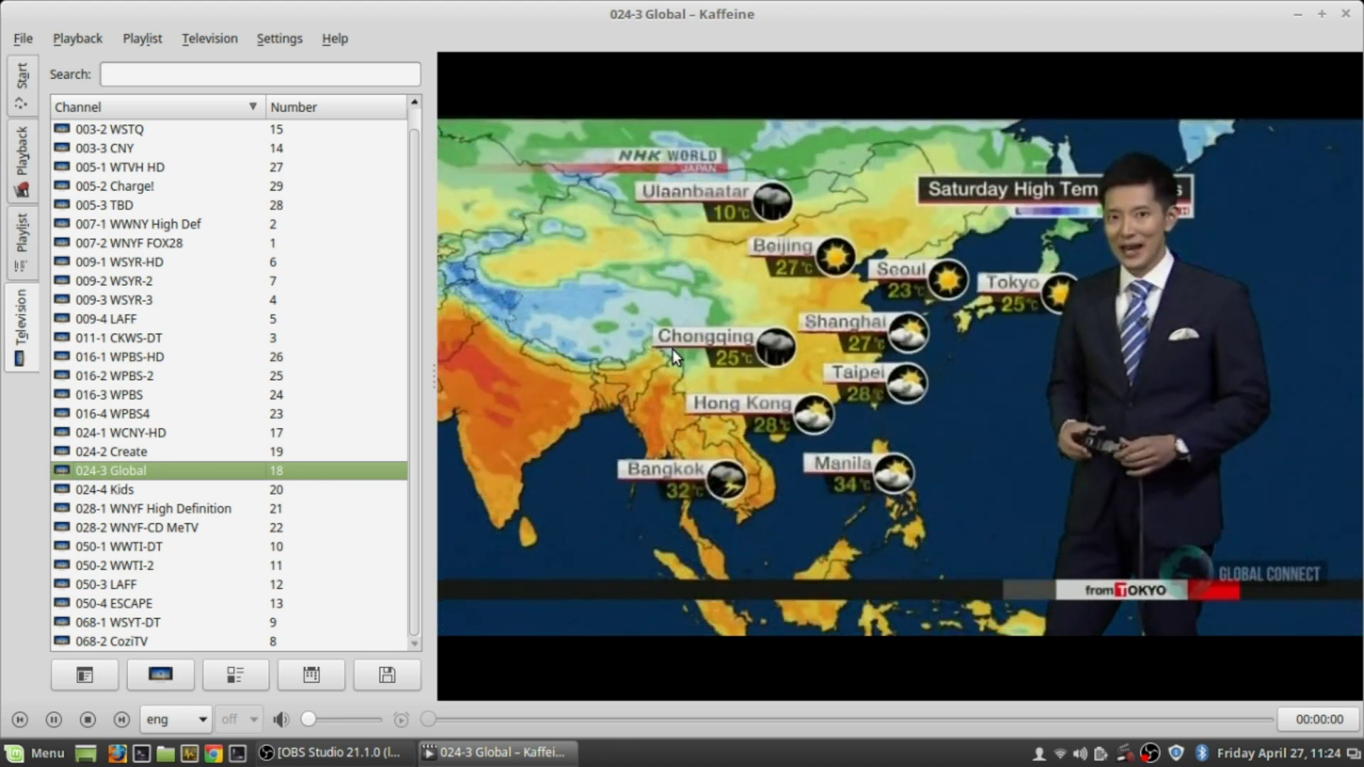
double_click(672, 347)
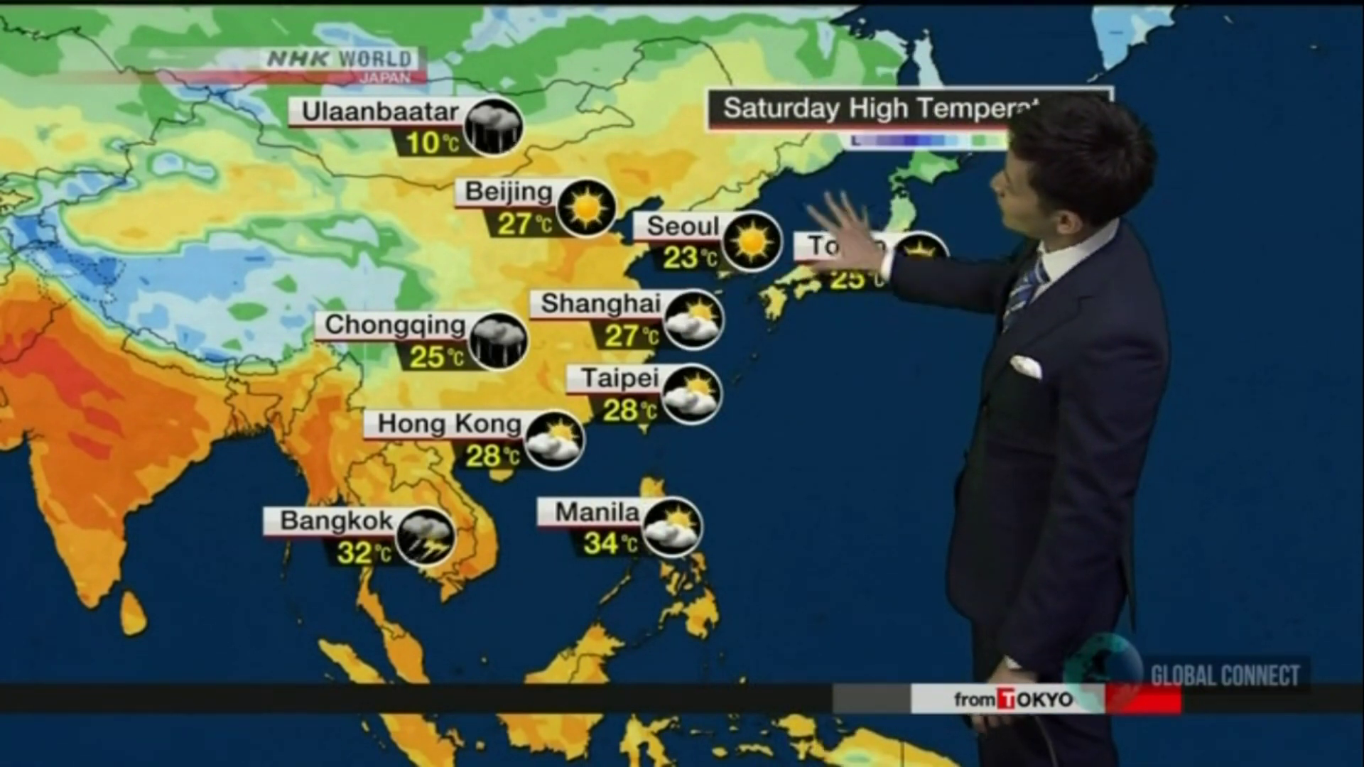
Step: Toggle the broadcast between windowed and full-screen view, ending windowed, and stop the playback
double_click(672, 346)
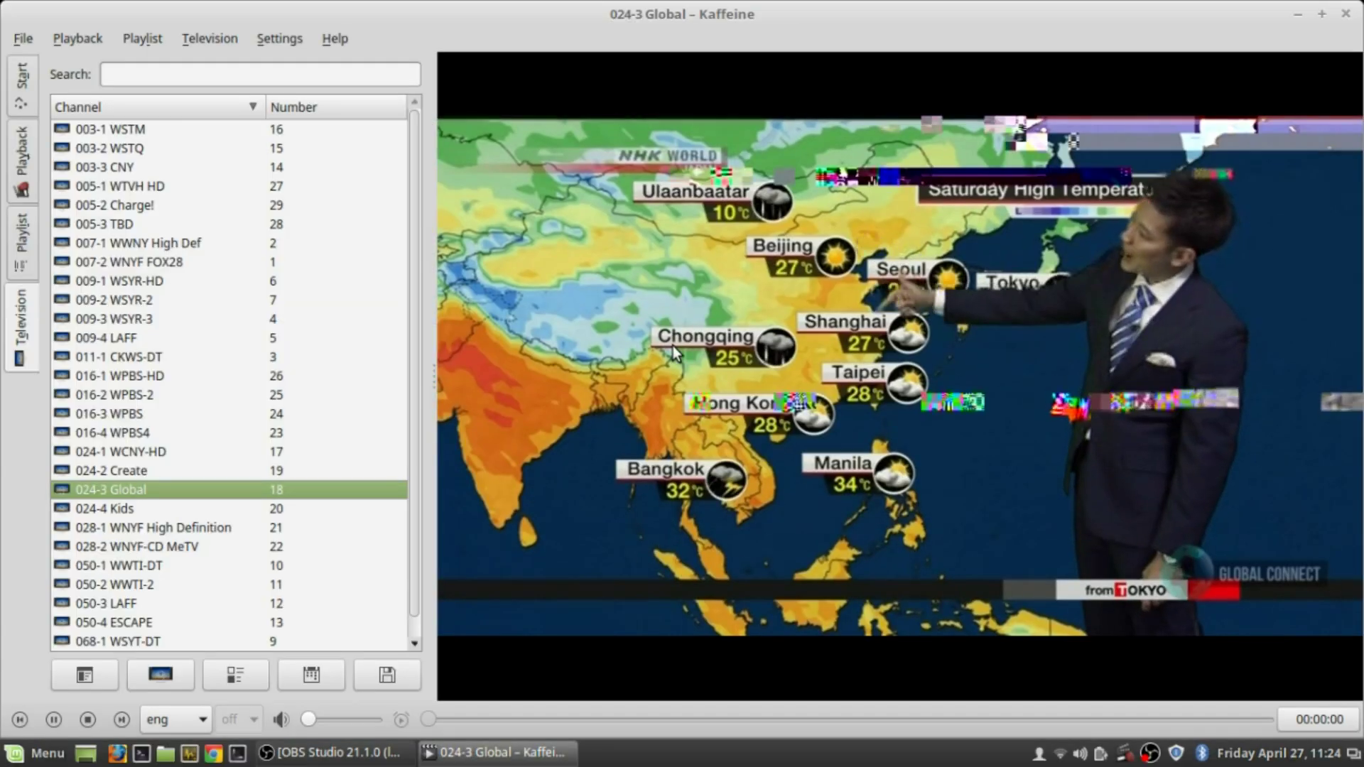
double_click(672, 347)
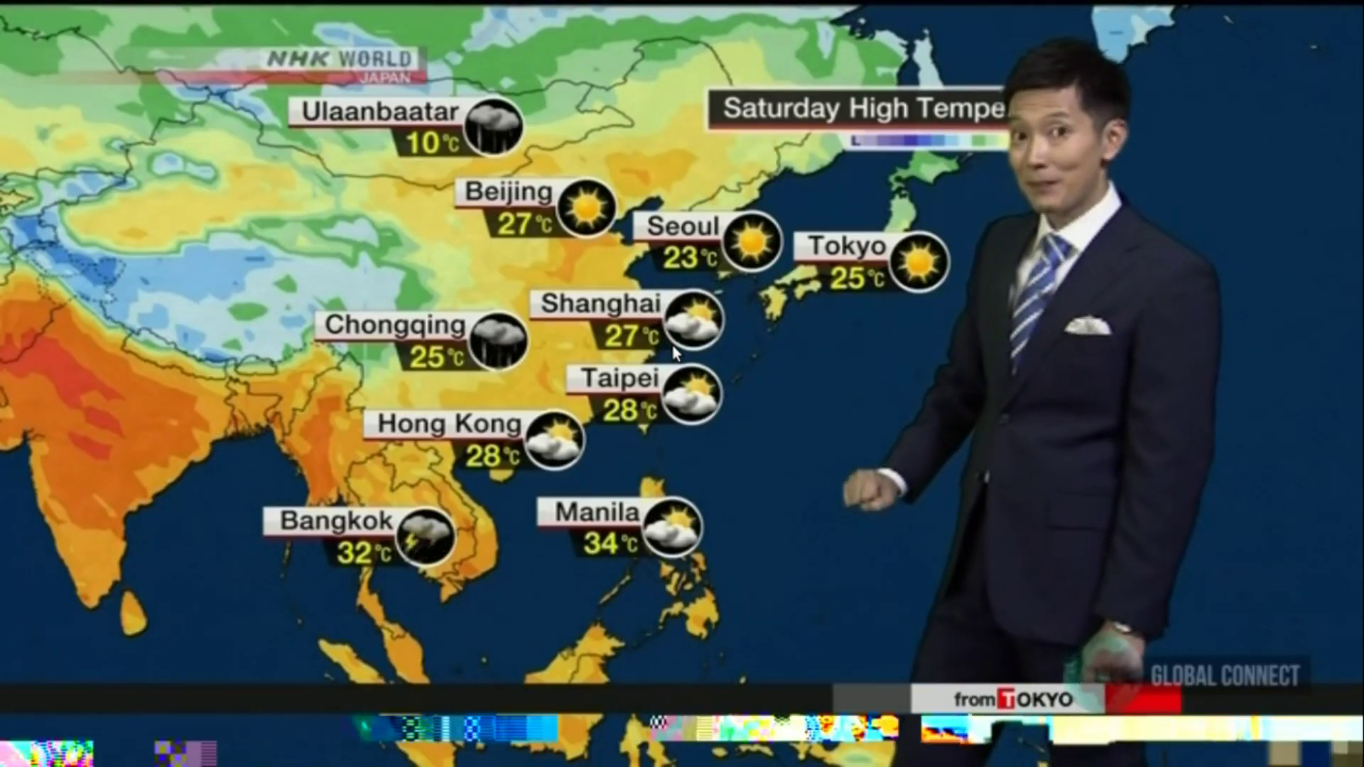
double_click(672, 346)
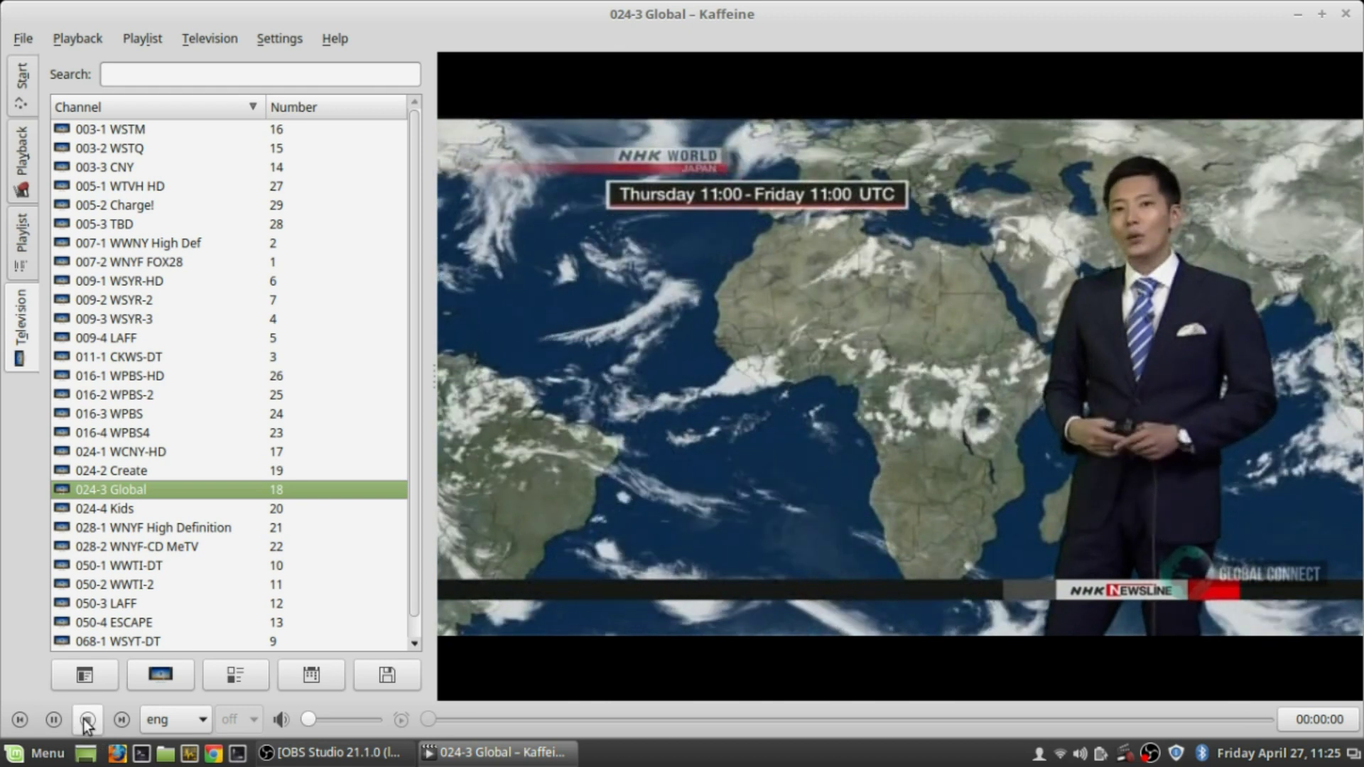
click(86, 720)
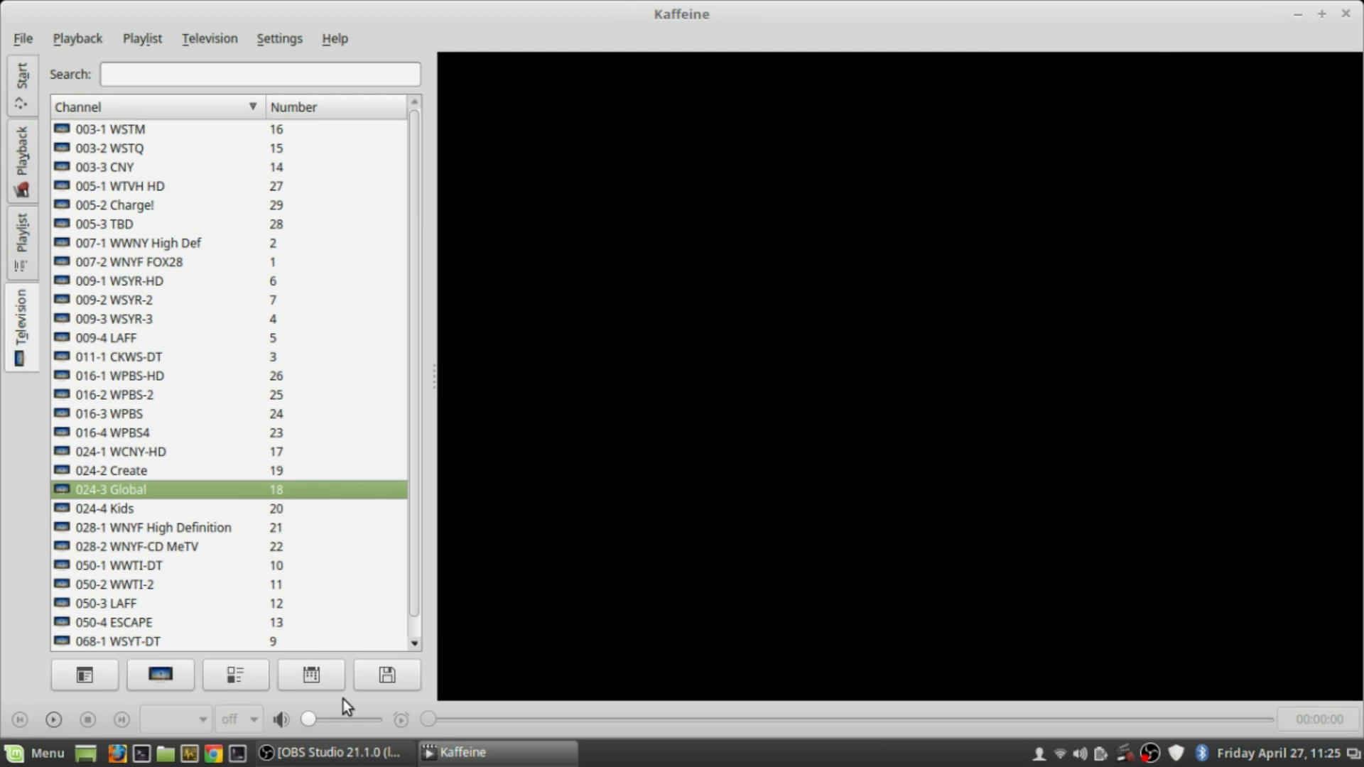
Step: Read through the 27 April show listings and descriptions for 068-2 CoziTV in the program guide
key(End)
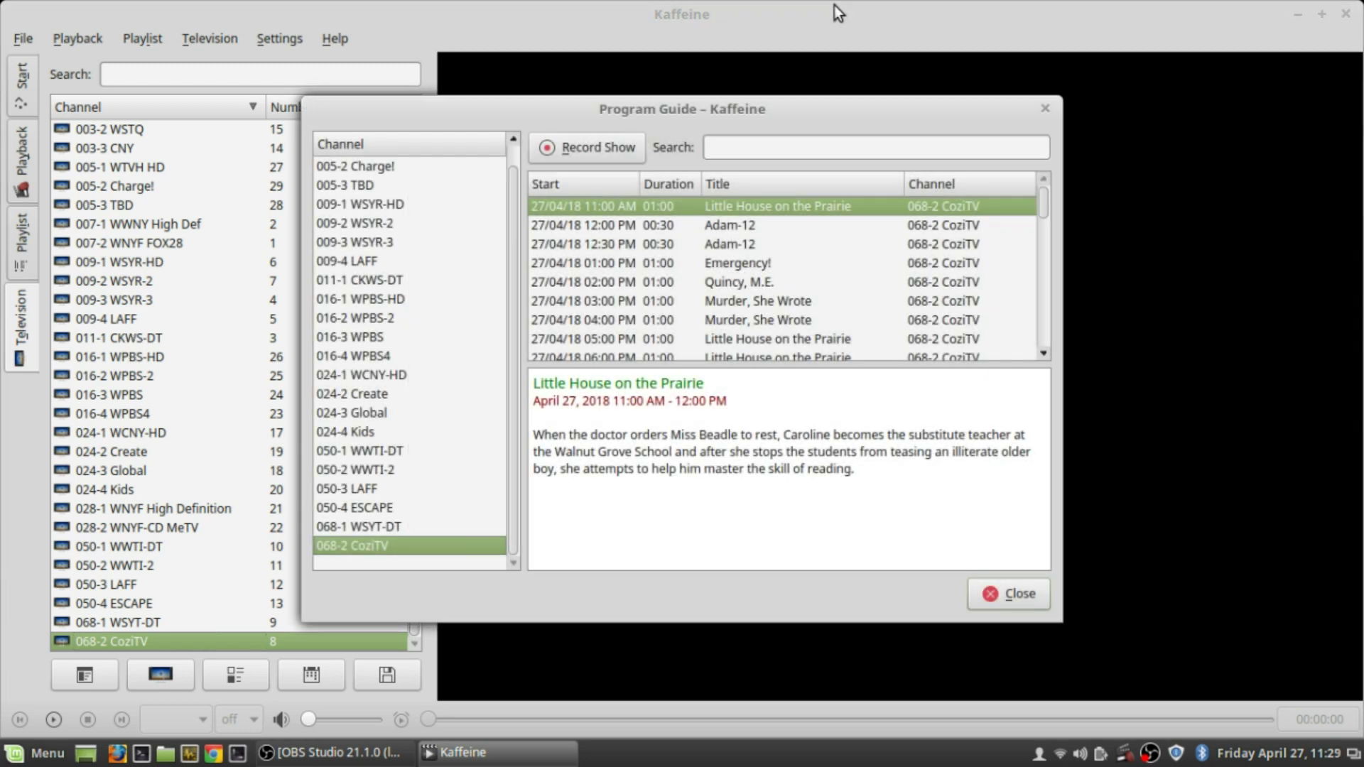
click(659, 225)
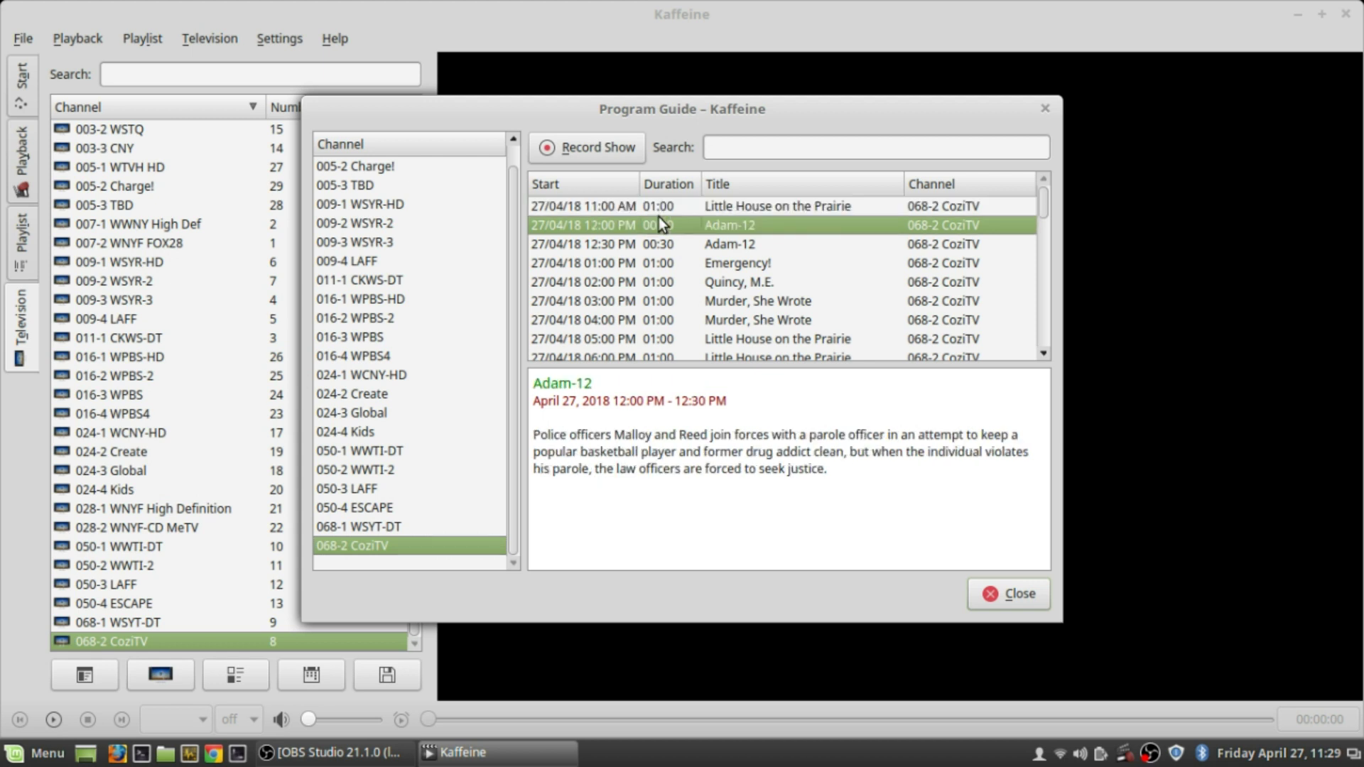
key(Down)
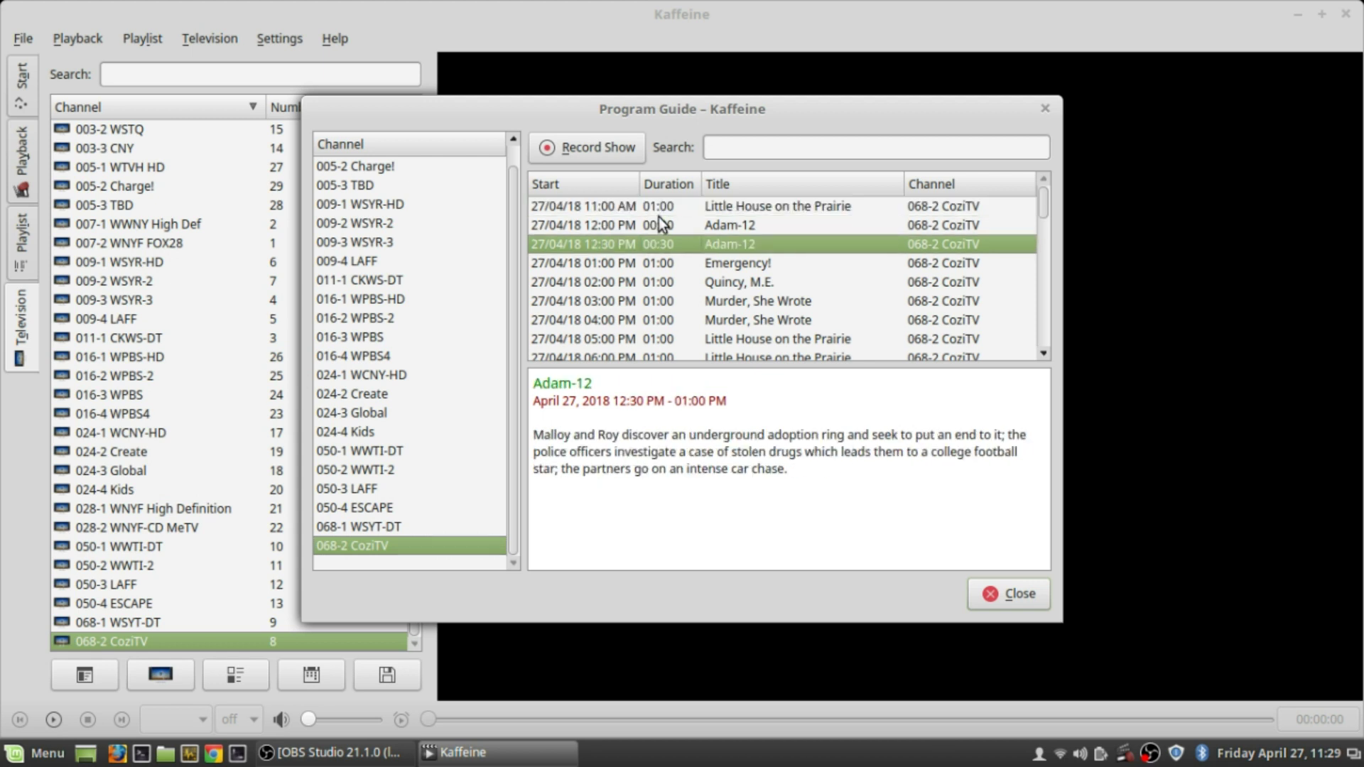
key(Down)
key(Down)
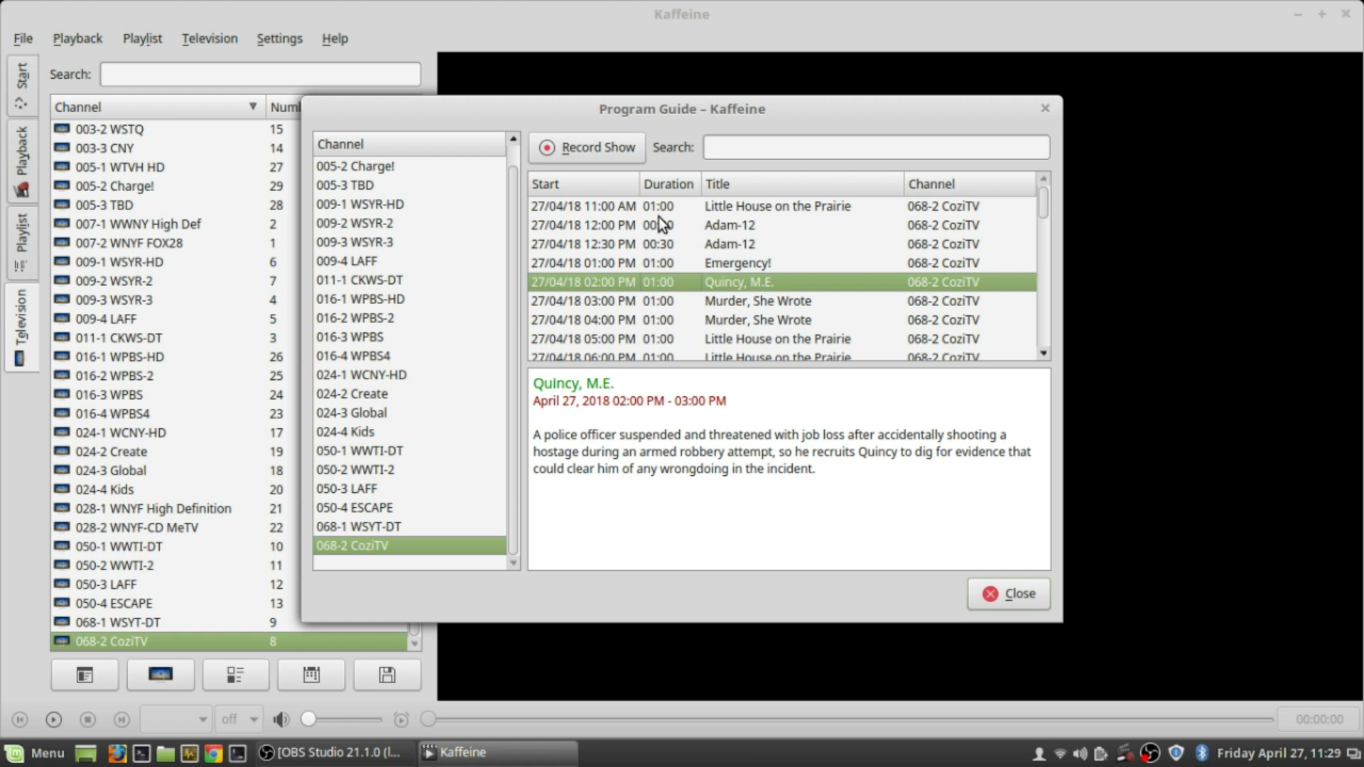
key(Down)
key(Down)
key(Down)
key(Down)
key(Down)
key(Down)
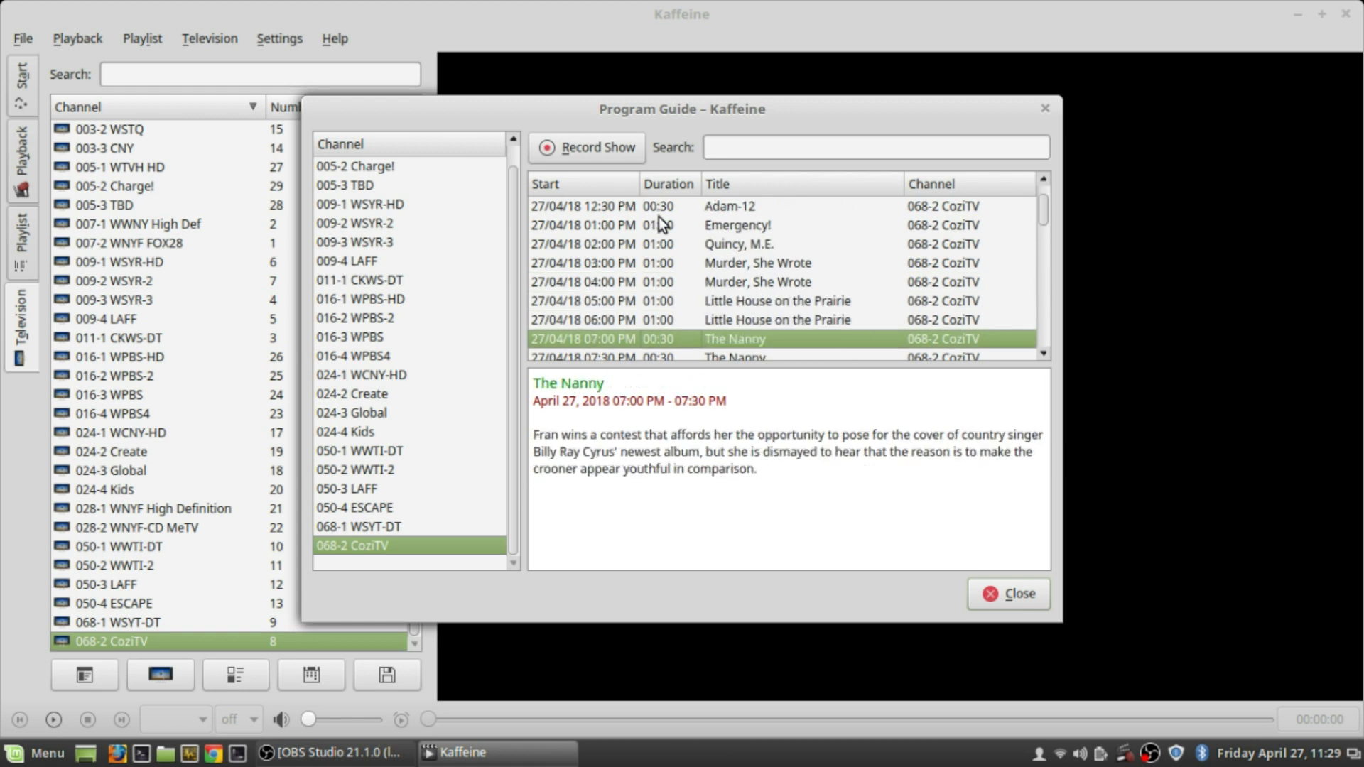
key(Down)
key(Down)
key(Down)
key(Down)
key(Down)
key(Down)
key(Down)
key(Down)
key(Down)
key(Down)
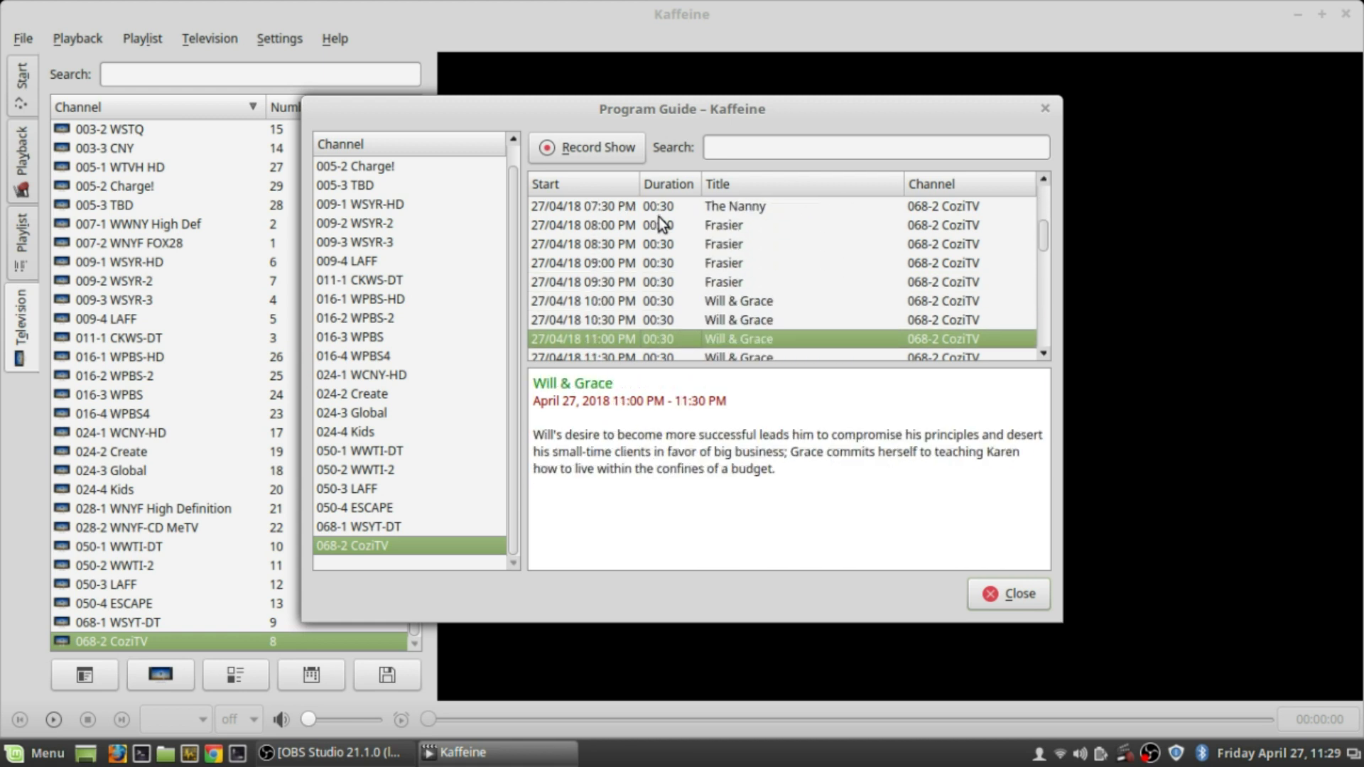
Step: Schedule a recording of Quantum Leap on 068-2 CoziTV, 28/04/18 at 02:00 AM, from the program guide
key(Down)
key(Down)
key(Down)
key(Up)
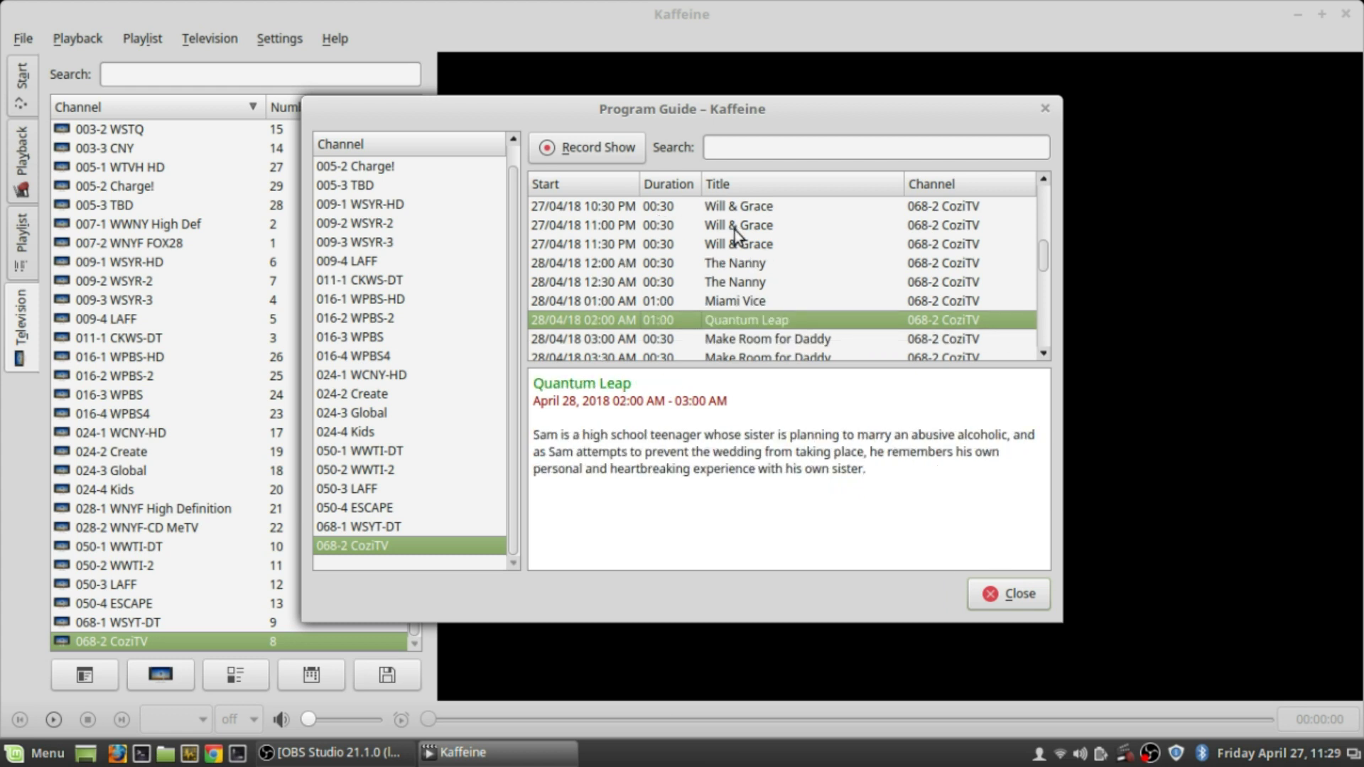
right_click(734, 323)
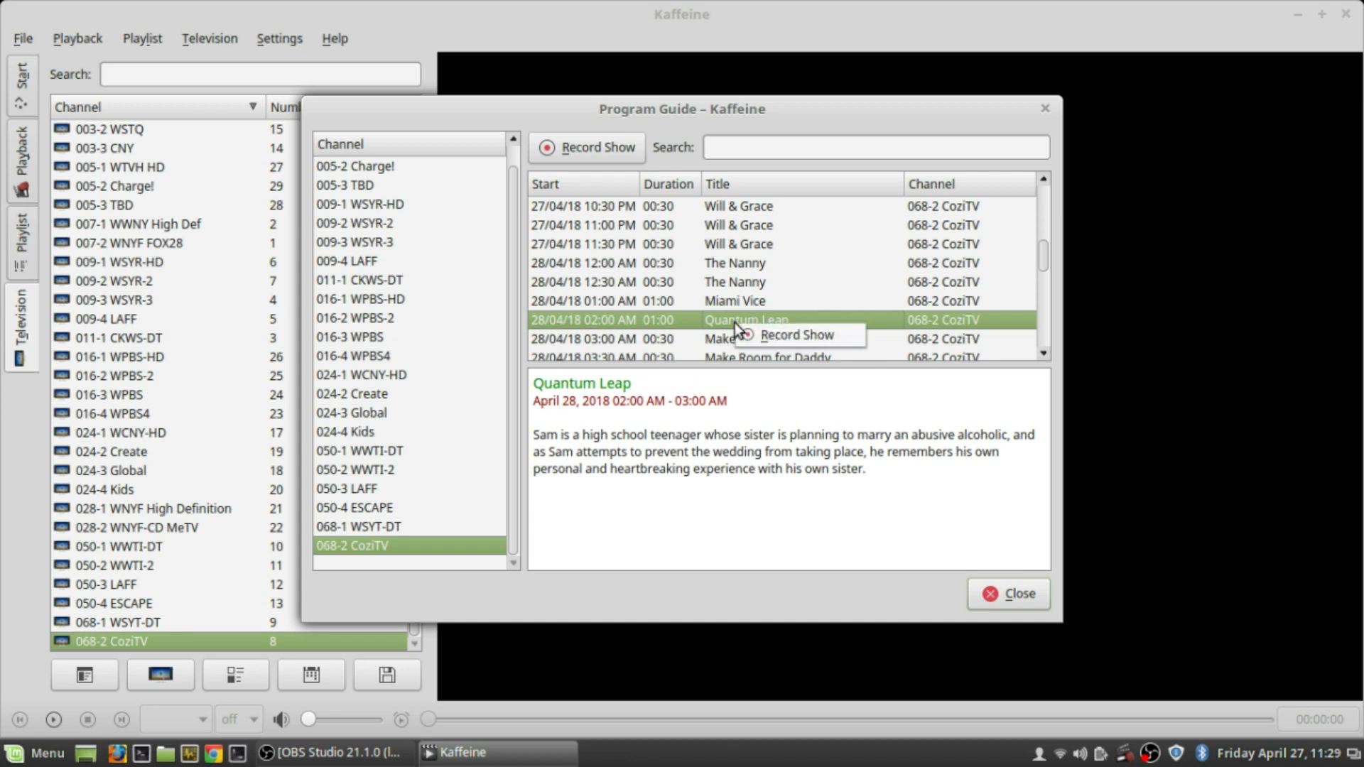
click(773, 334)
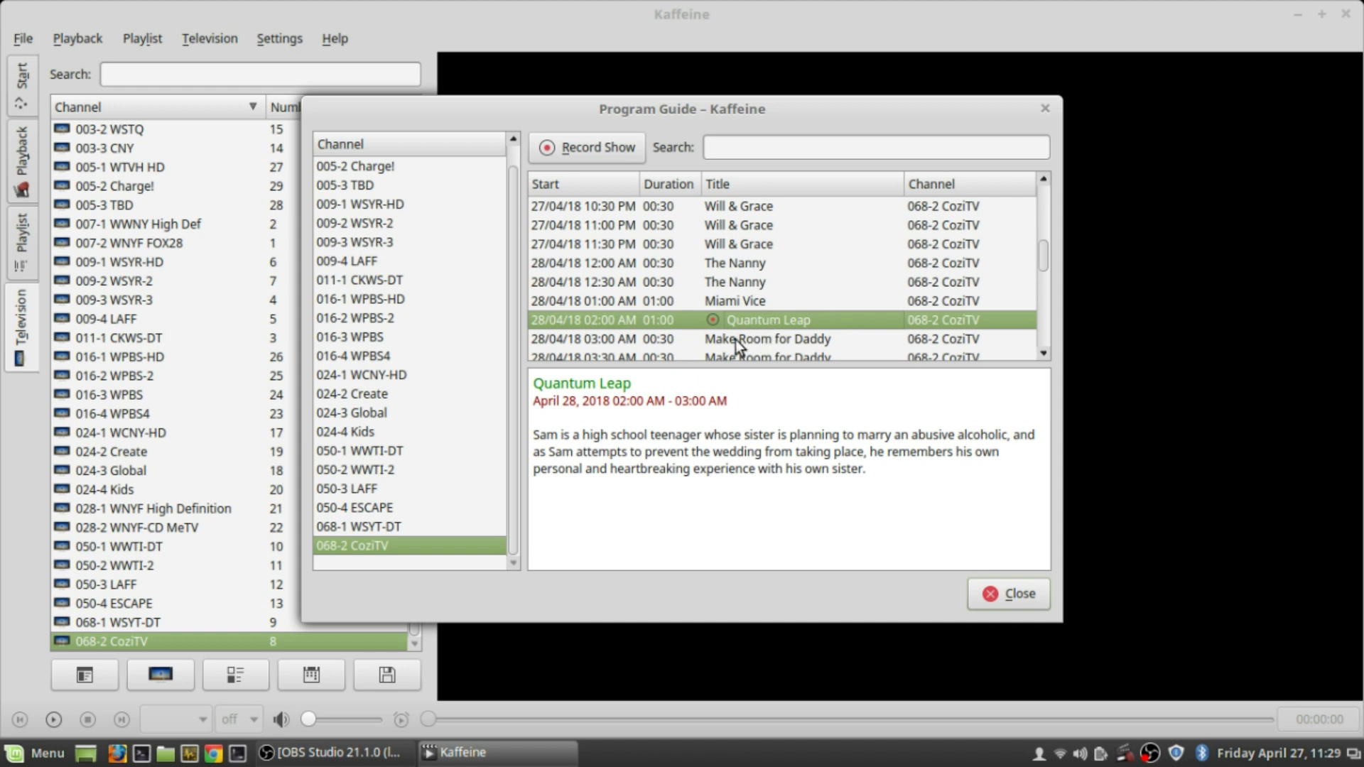
Step: Read through the 27 April show listings and descriptions for 050-3 LAFF in the program guide, returning to the first entry
click(331, 489)
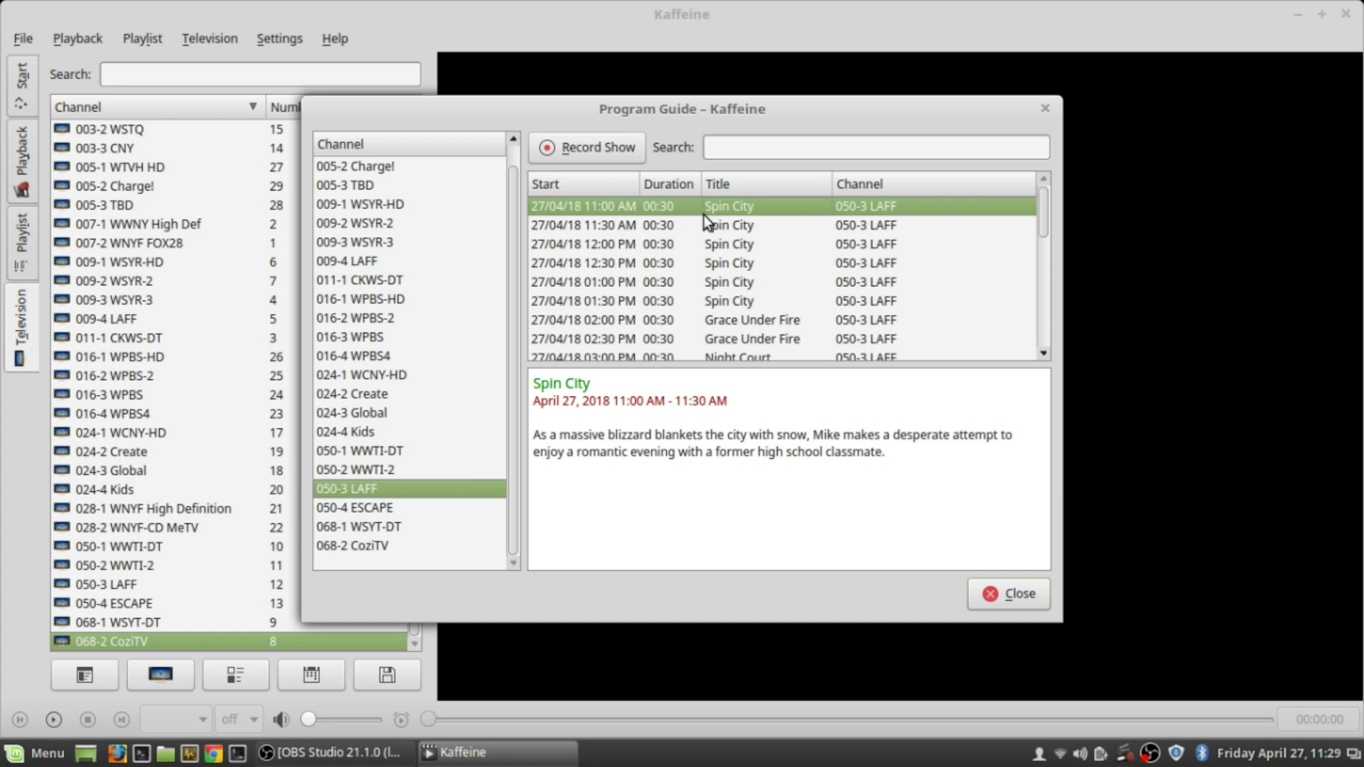
key(Down)
key(Down)
key(Down)
key(Down)
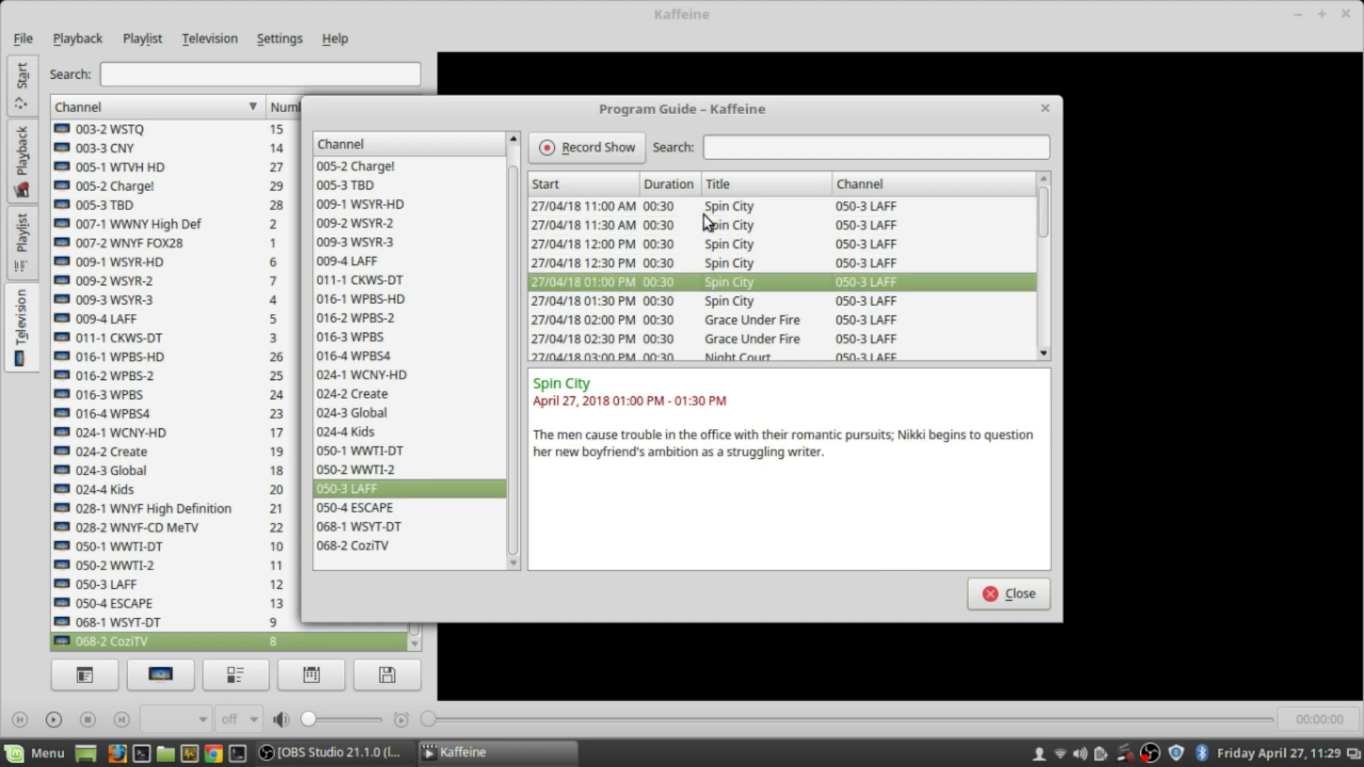
key(Down)
key(Down)
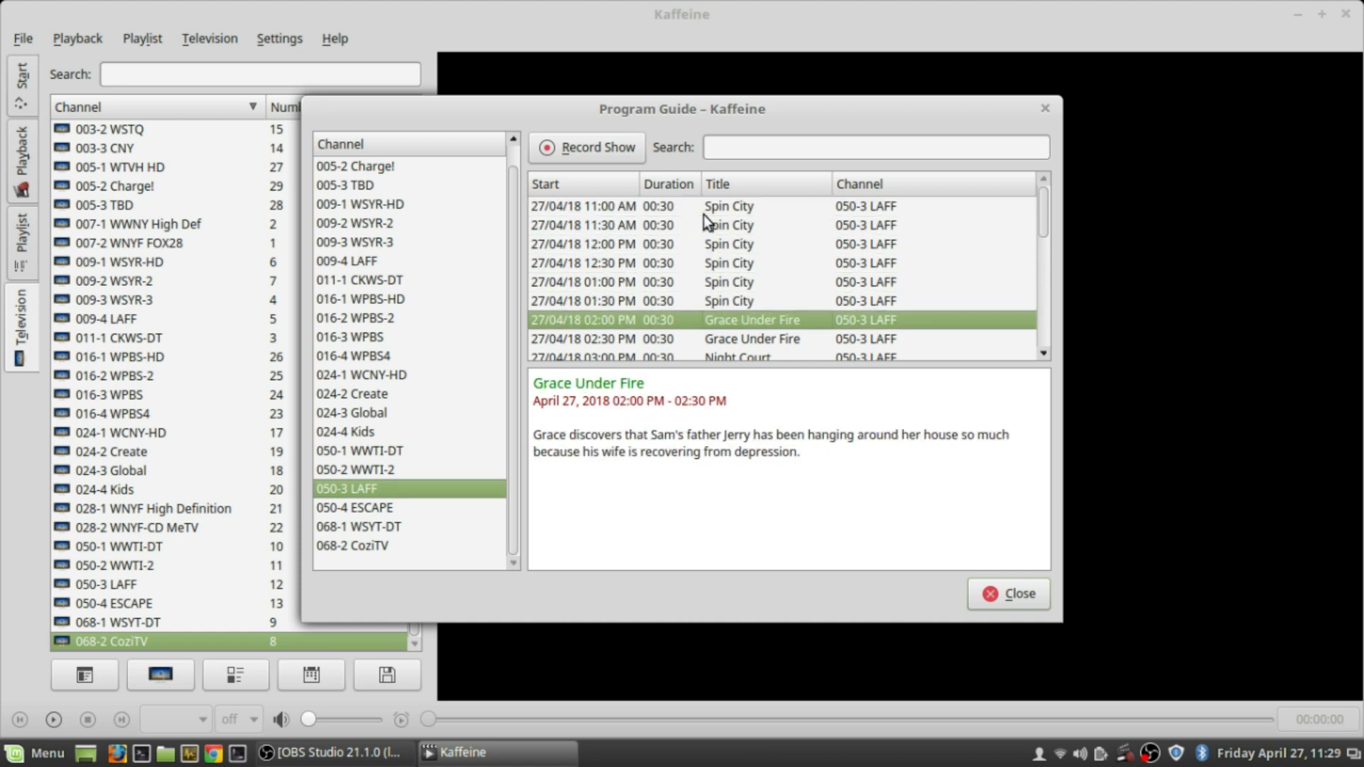
key(Up)
key(Up)
key(Down)
key(Down)
key(Down)
key(Down)
key(Down)
key(Down)
key(Down)
key(Down)
key(Down)
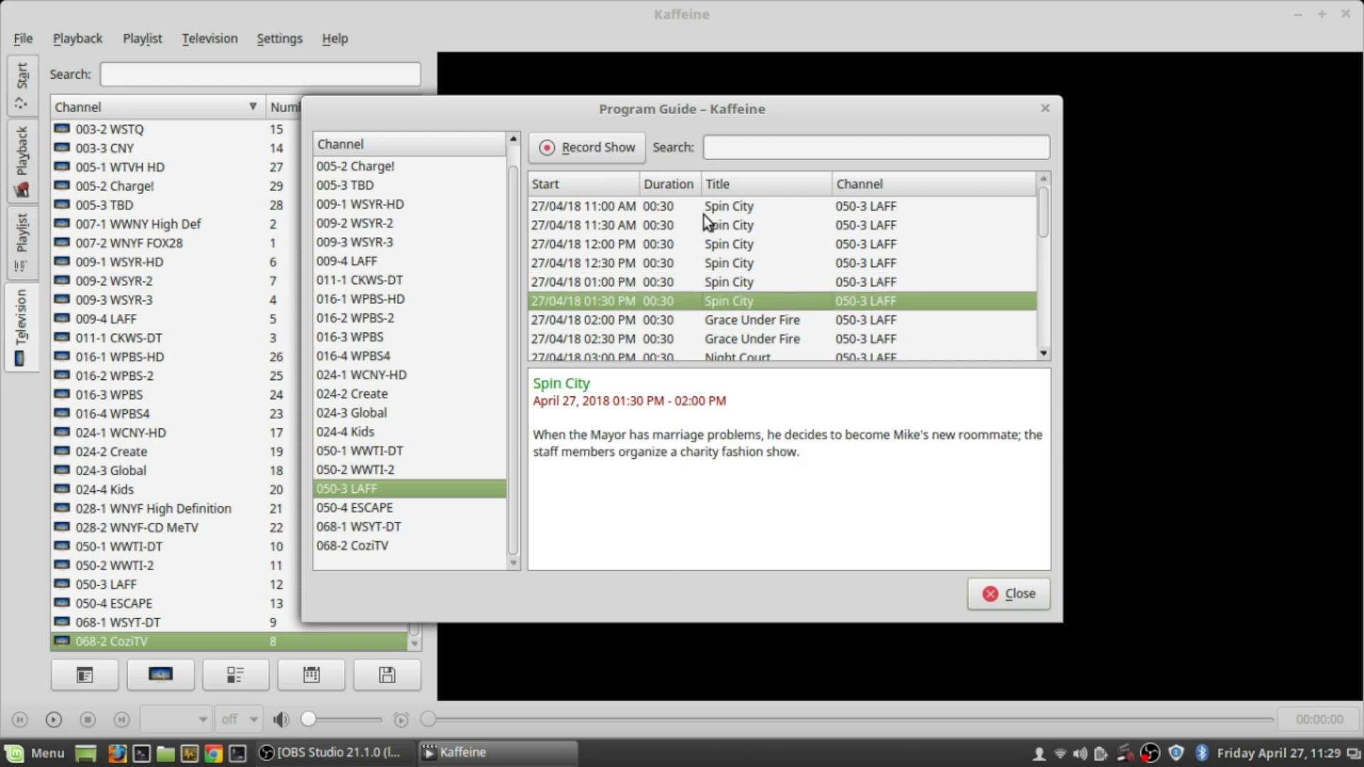
key(Down)
key(Down)
key(Down)
key(Down)
key(Down)
key(Down)
key(Down)
key(Down)
key(Down)
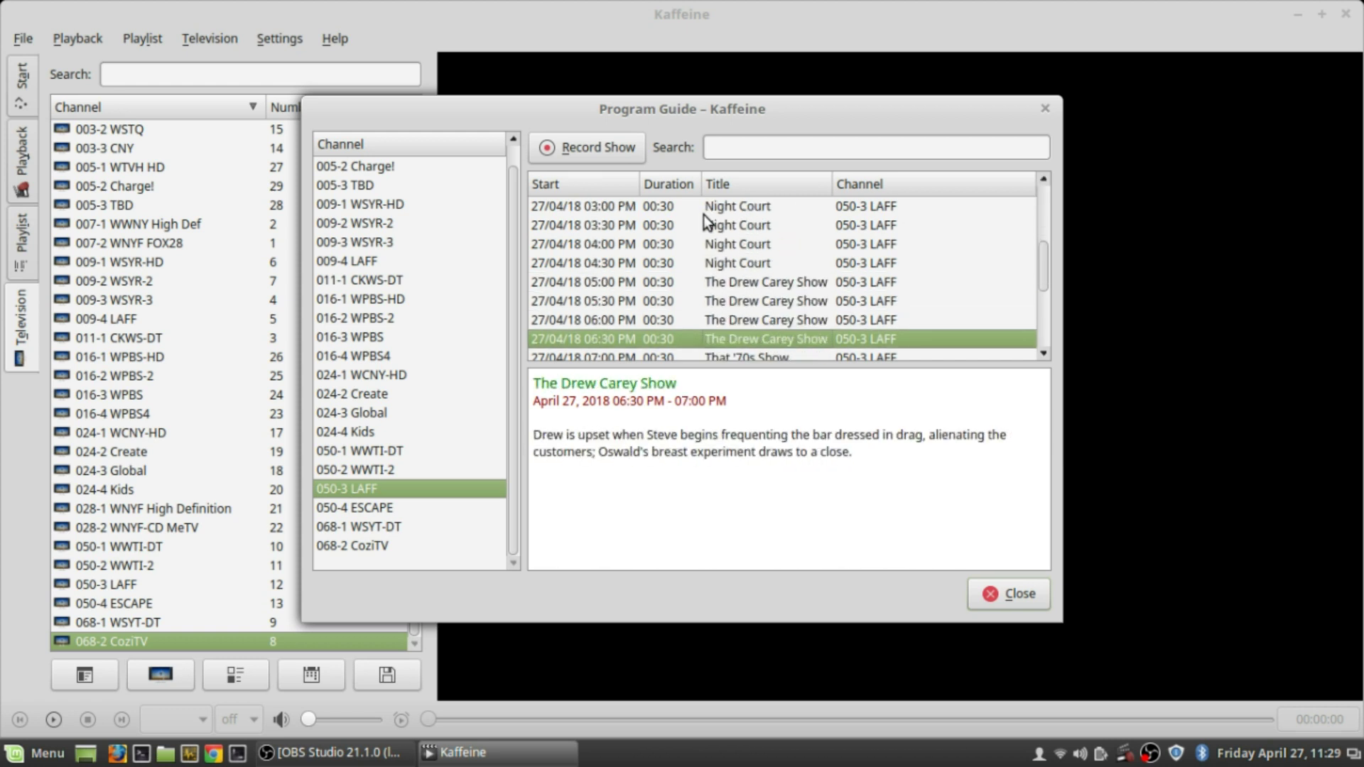
key(Down)
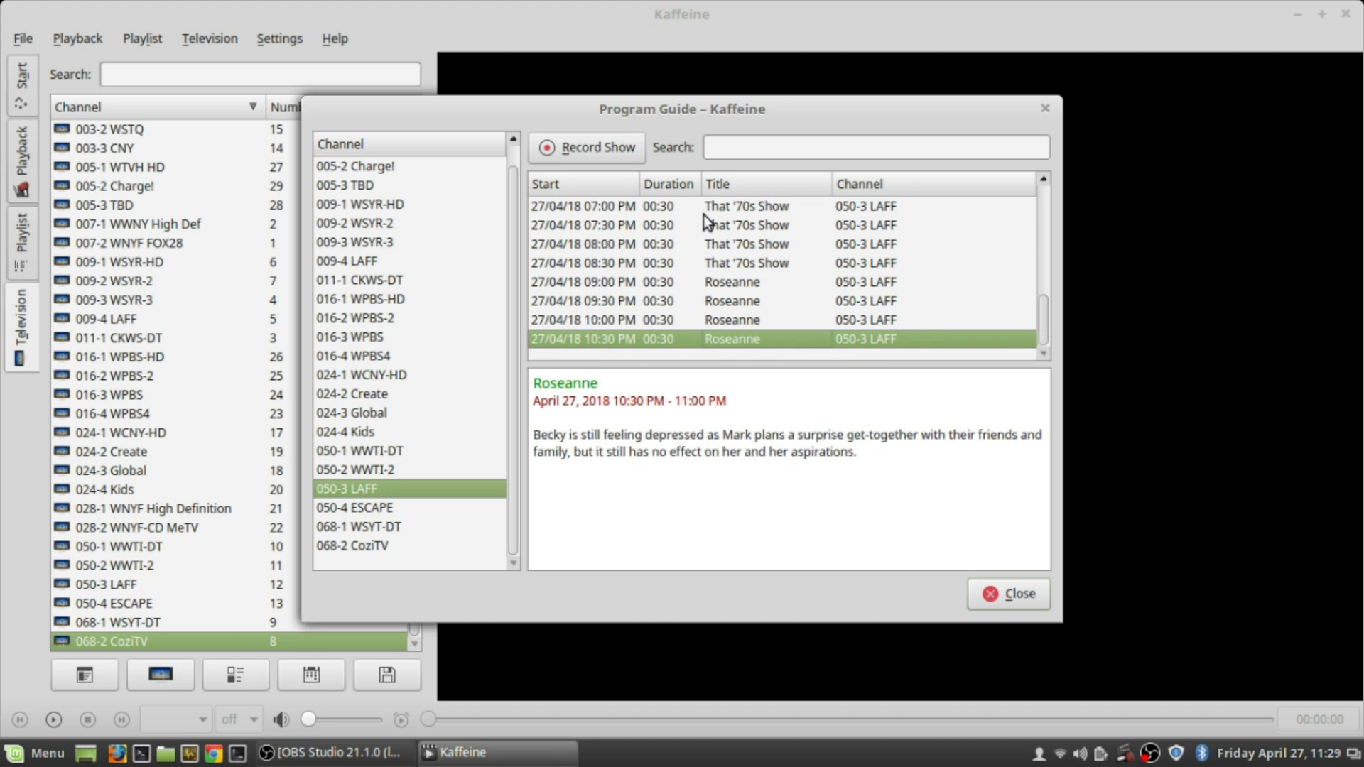
key(Up)
key(Up)
key(Page_Up)
key(Home)
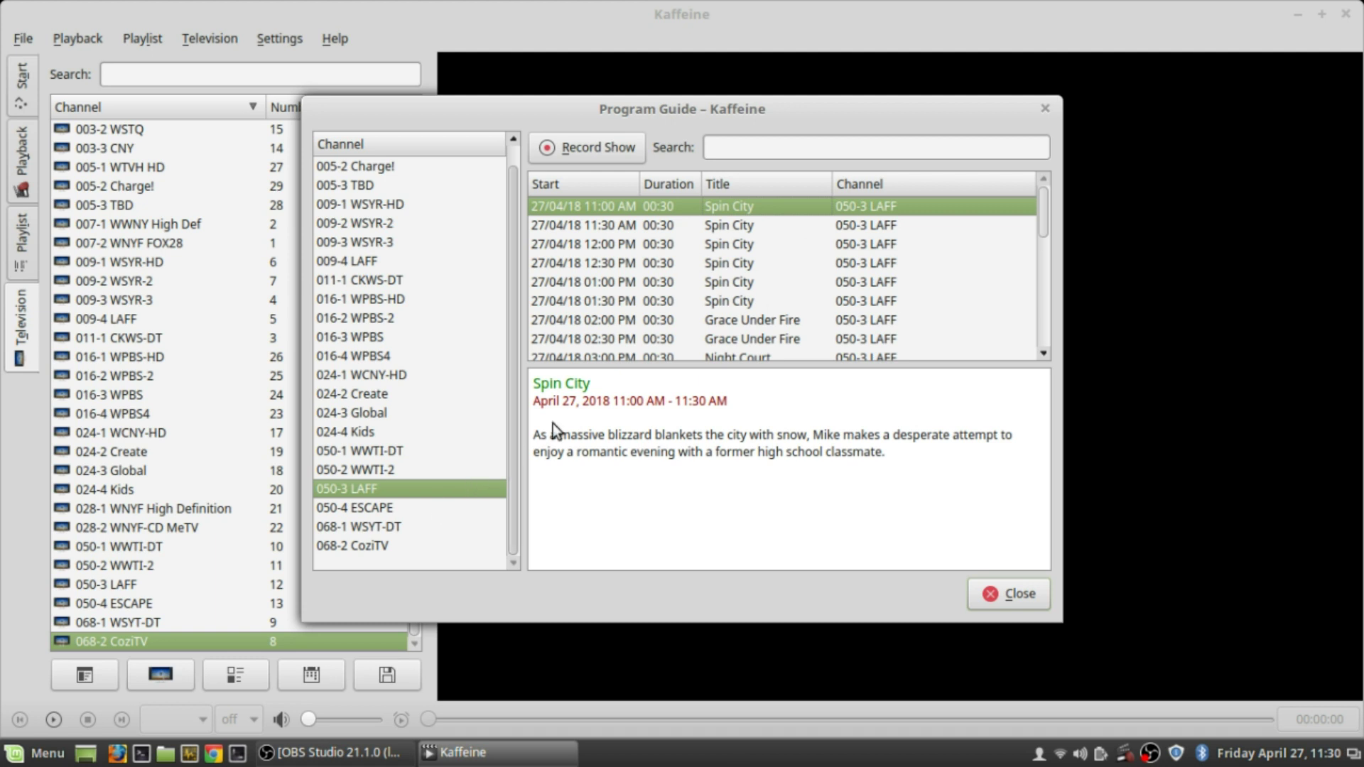
Step: Display the 024-4 Kids listings in the program guide, stepping briefly through the neighbouring channels and back
click(366, 431)
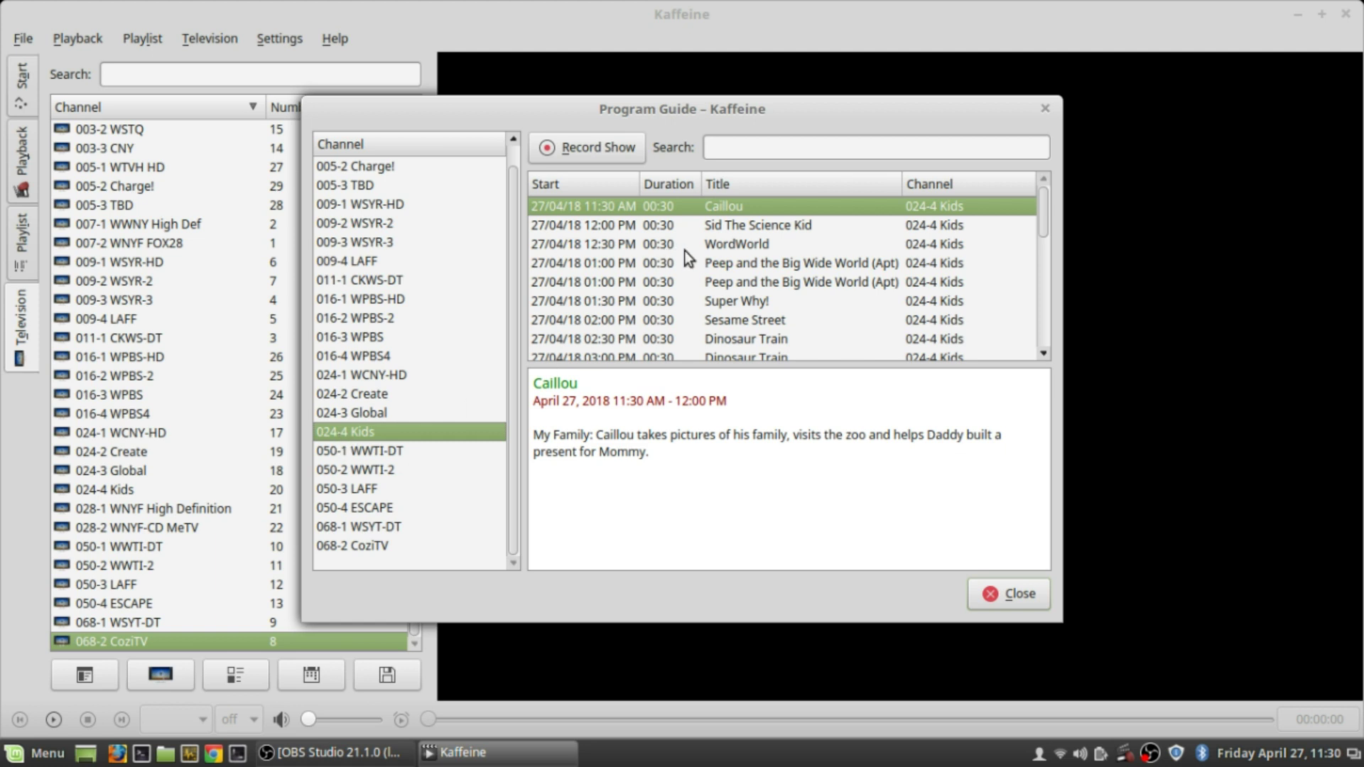
key(Down)
key(Down)
key(Down)
key(Up)
key(Up)
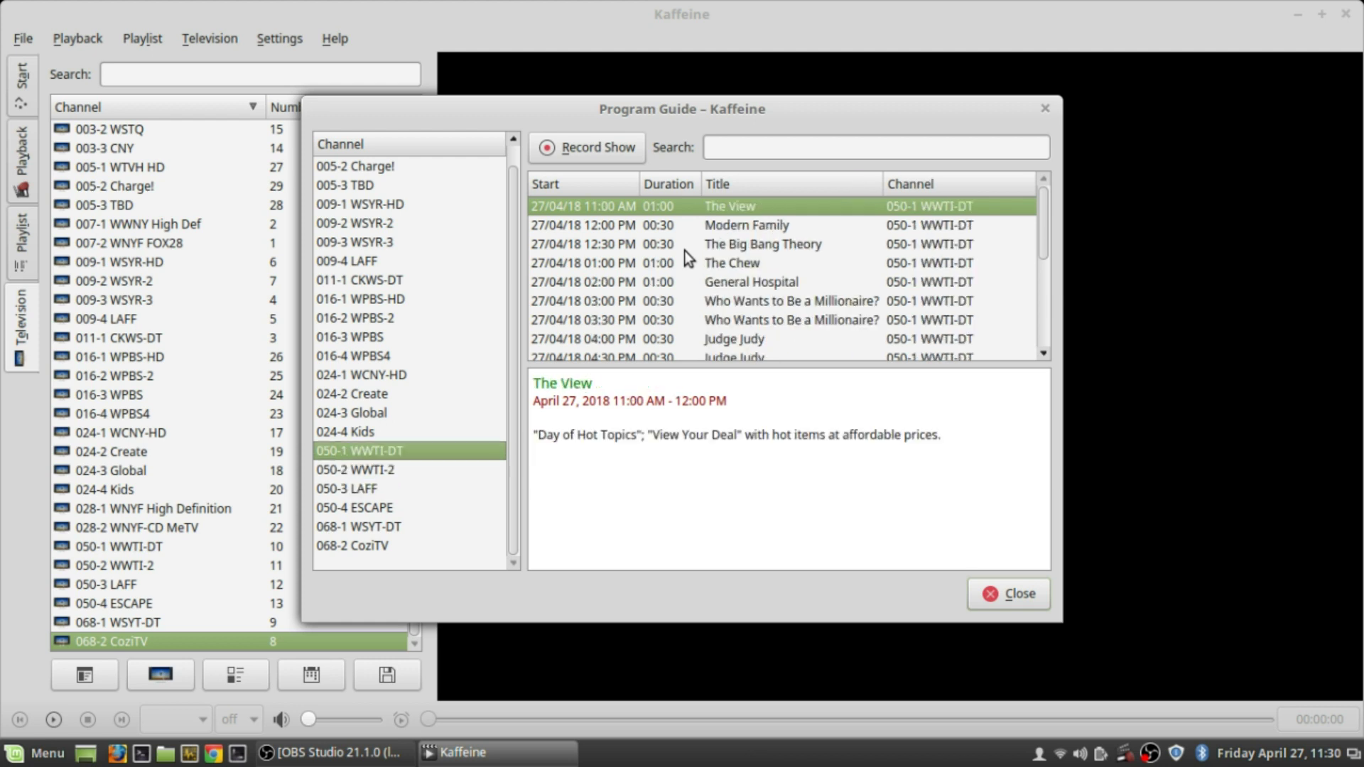
key(Up)
Step: Read through the 024-4 Kids show descriptions for 27 April, from Peep and the Big Wide World at 01:00 PM through the late evening
click(749, 263)
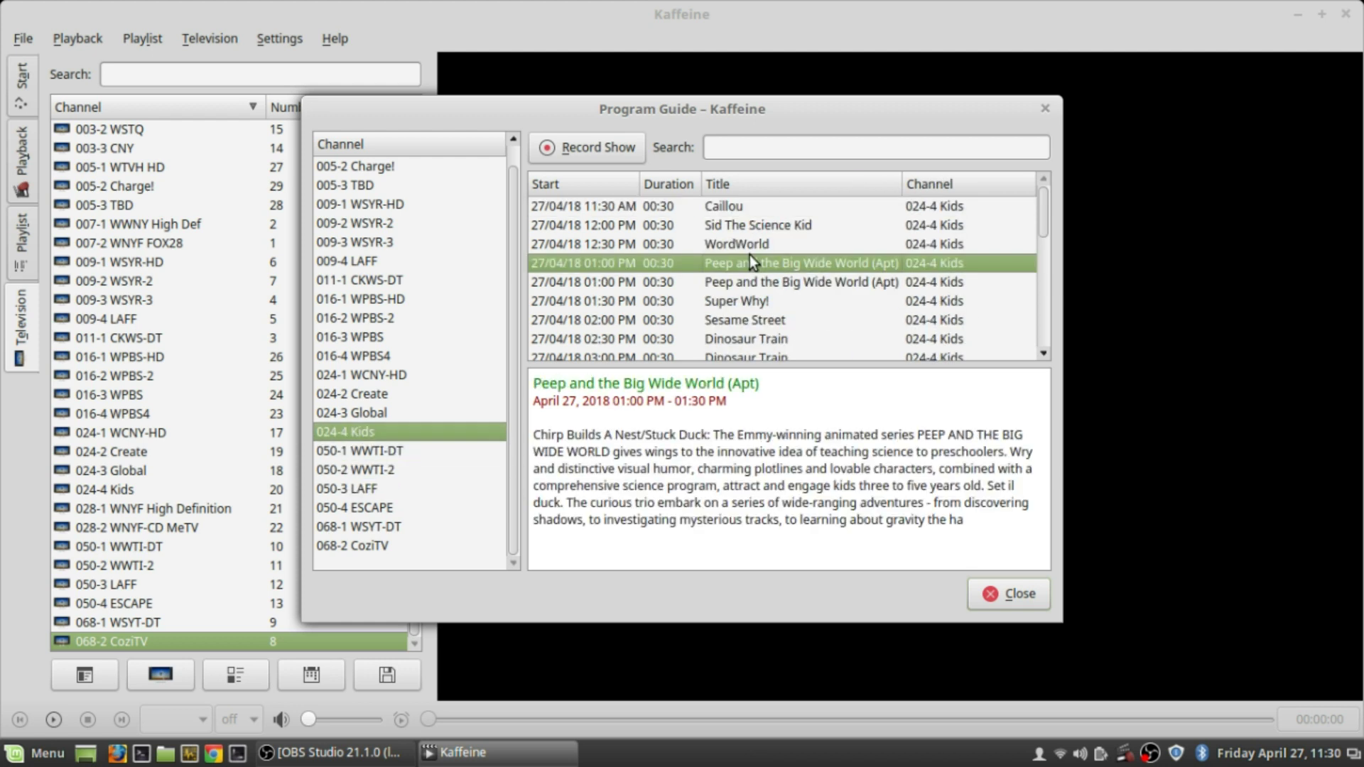
key(Down)
key(Down)
key(Down)
key(Down)
key(Down)
key(Down)
key(Down)
key(Down)
key(Down)
key(Down)
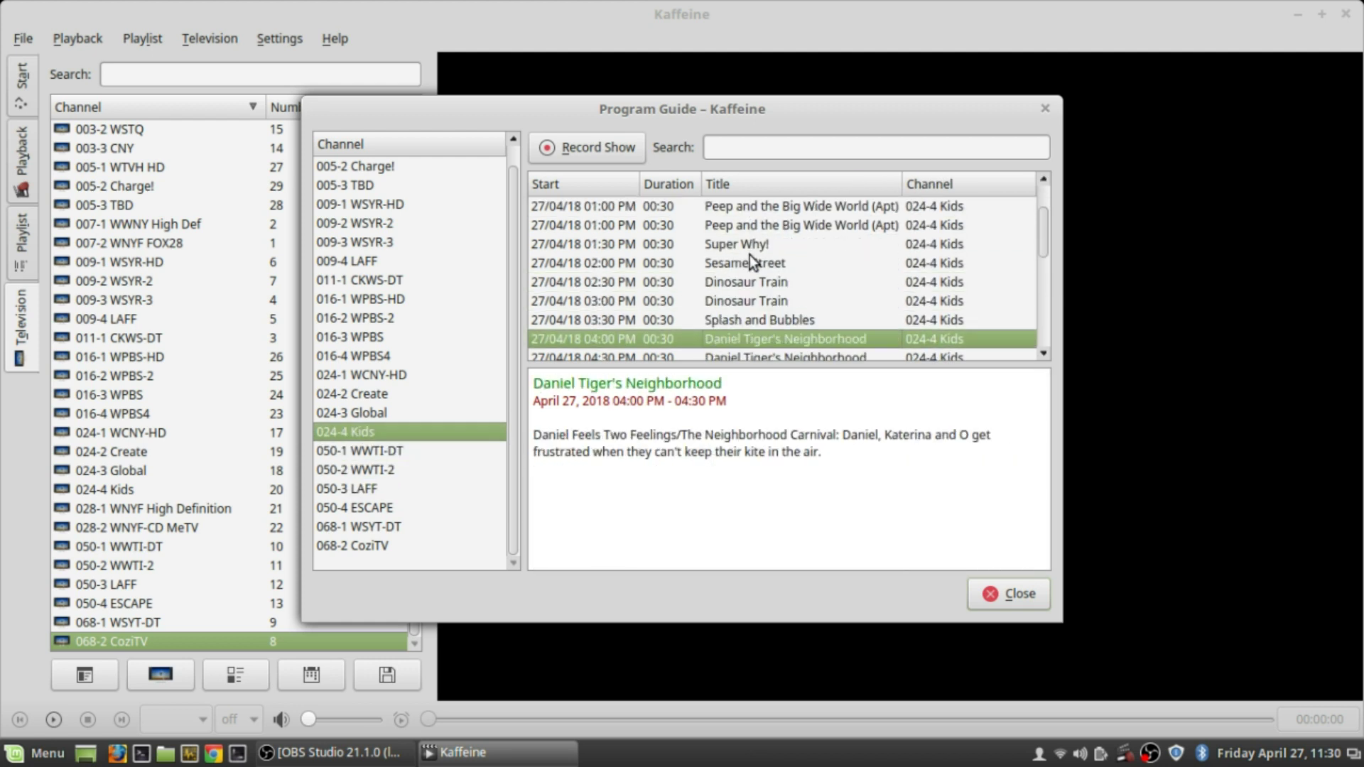
key(Up)
key(Up)
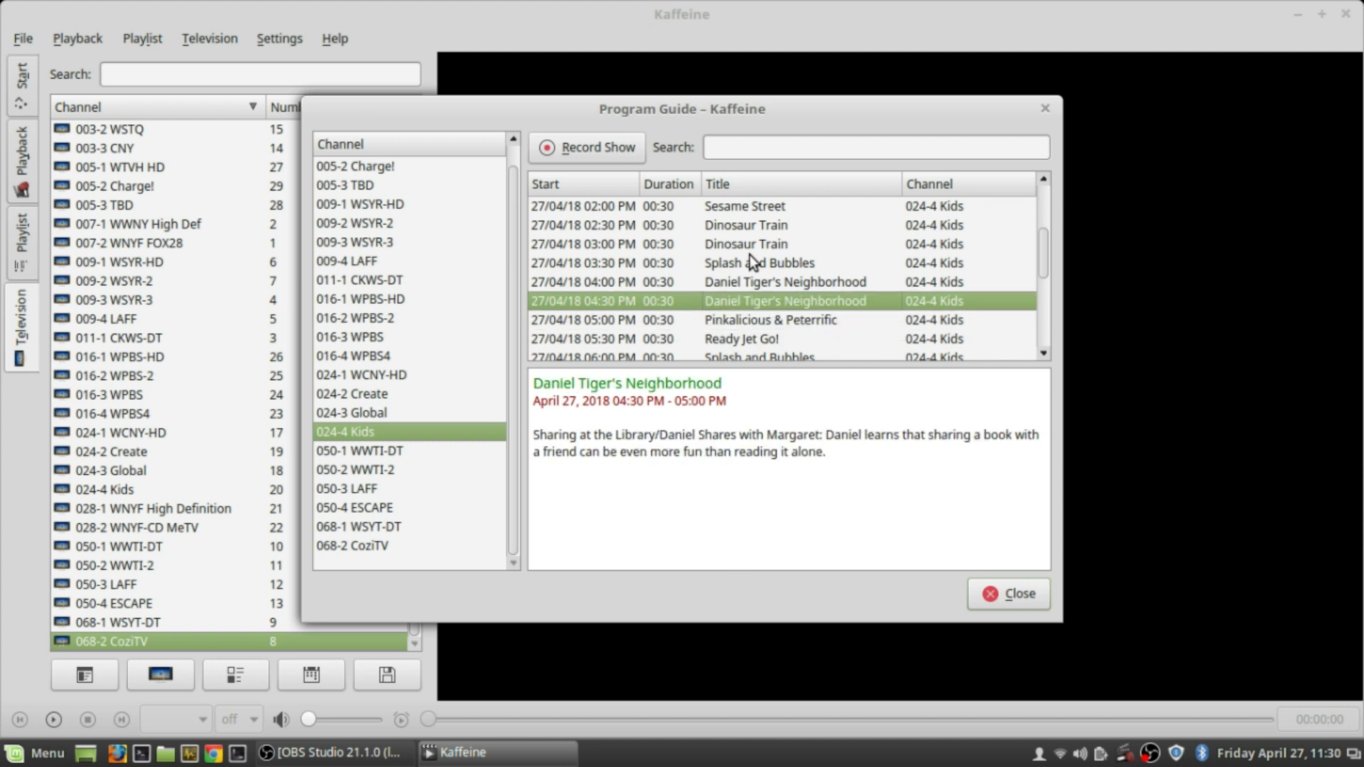
key(Down)
key(Down)
key(Down)
key(Down)
key(Down)
key(Down)
key(Down)
key(Down)
key(Down)
key(Down)
key(Down)
key(Down)
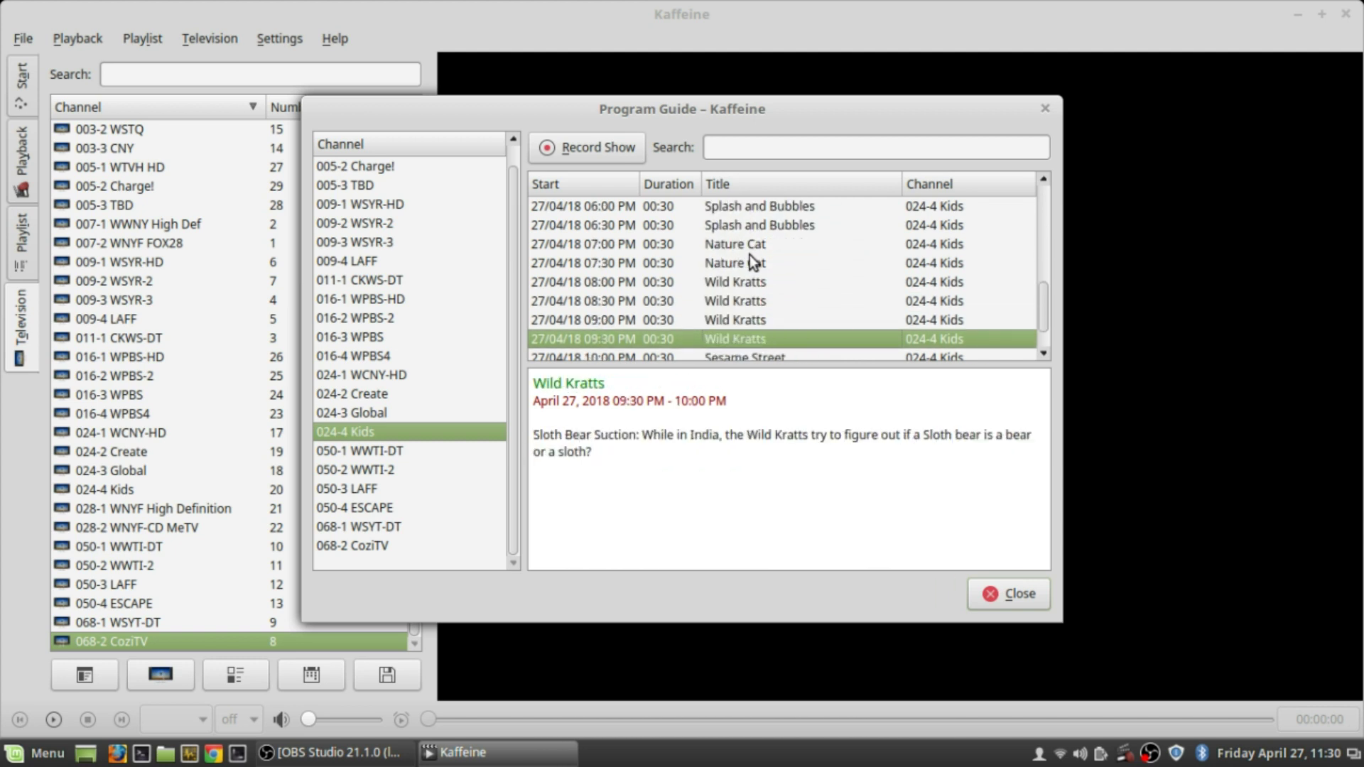
key(Up)
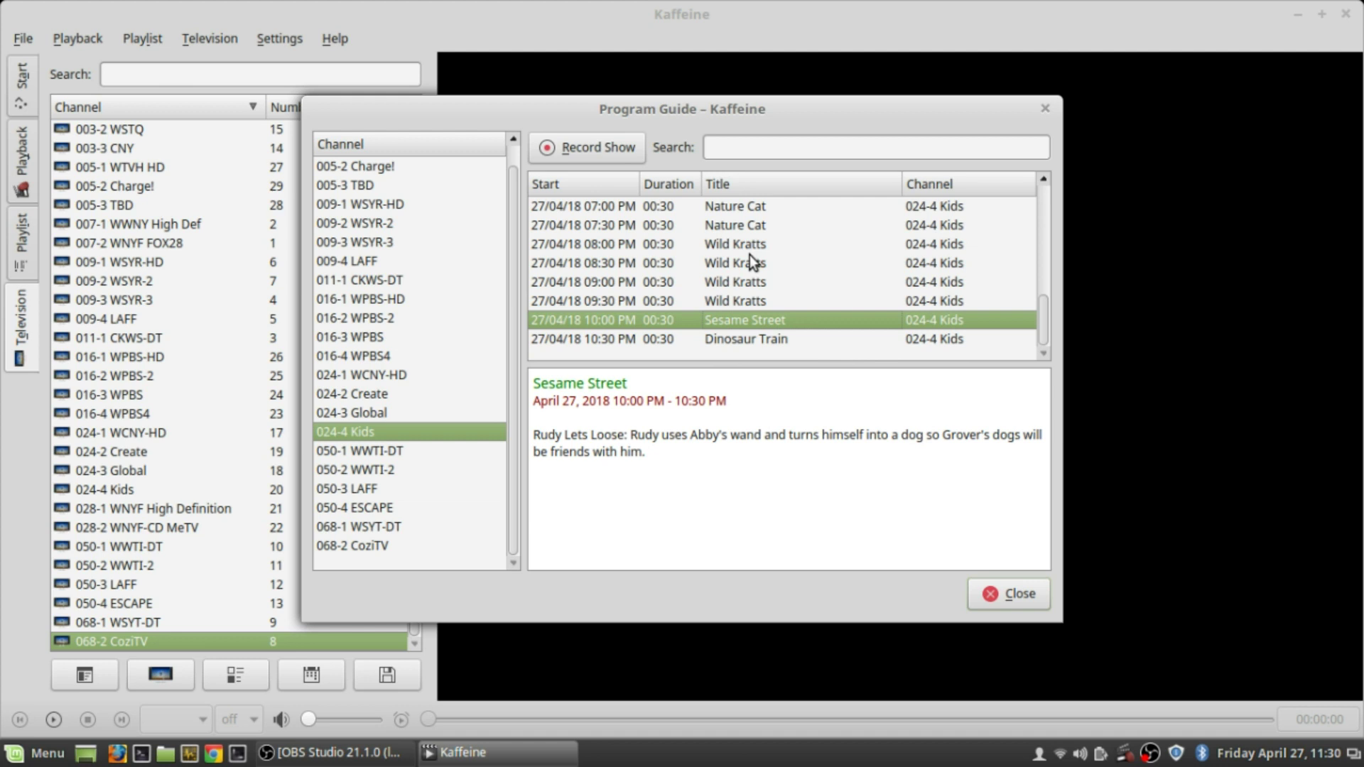
key(Up)
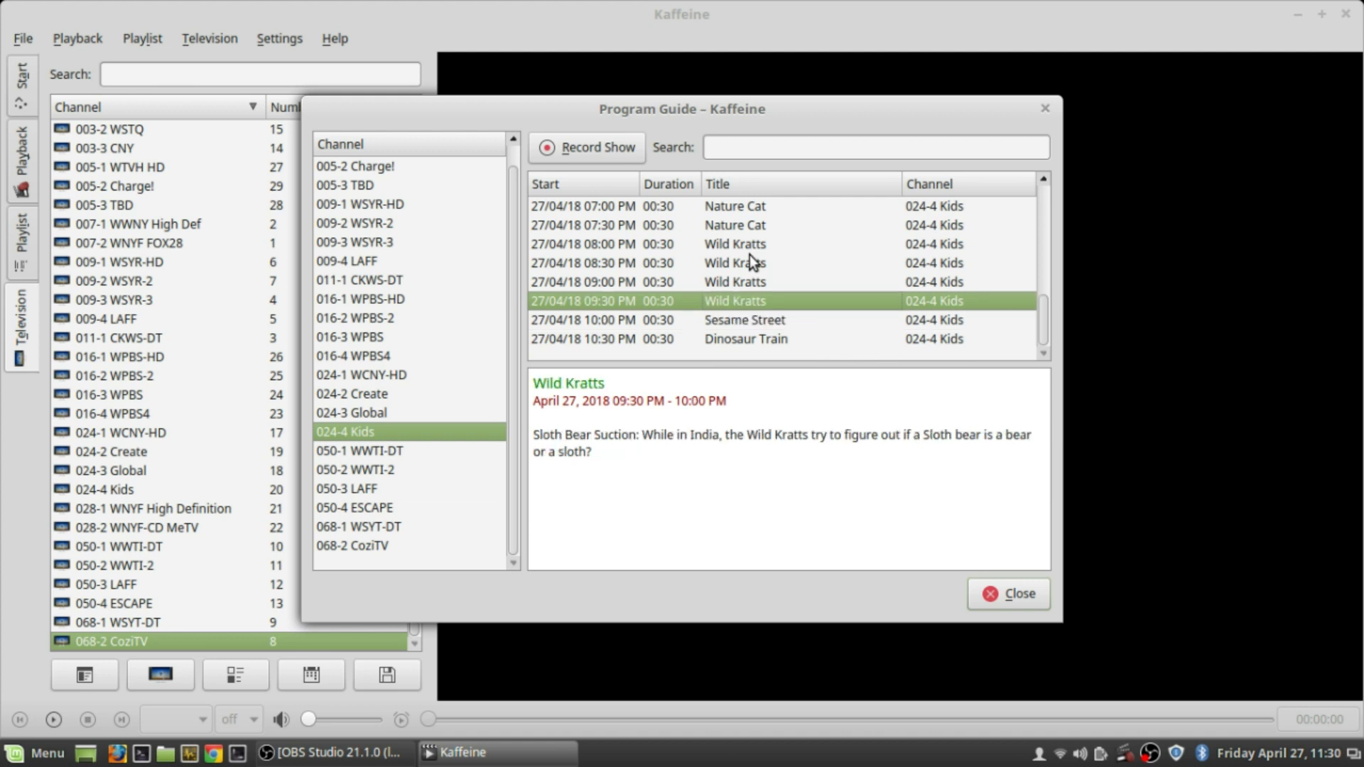
key(Down)
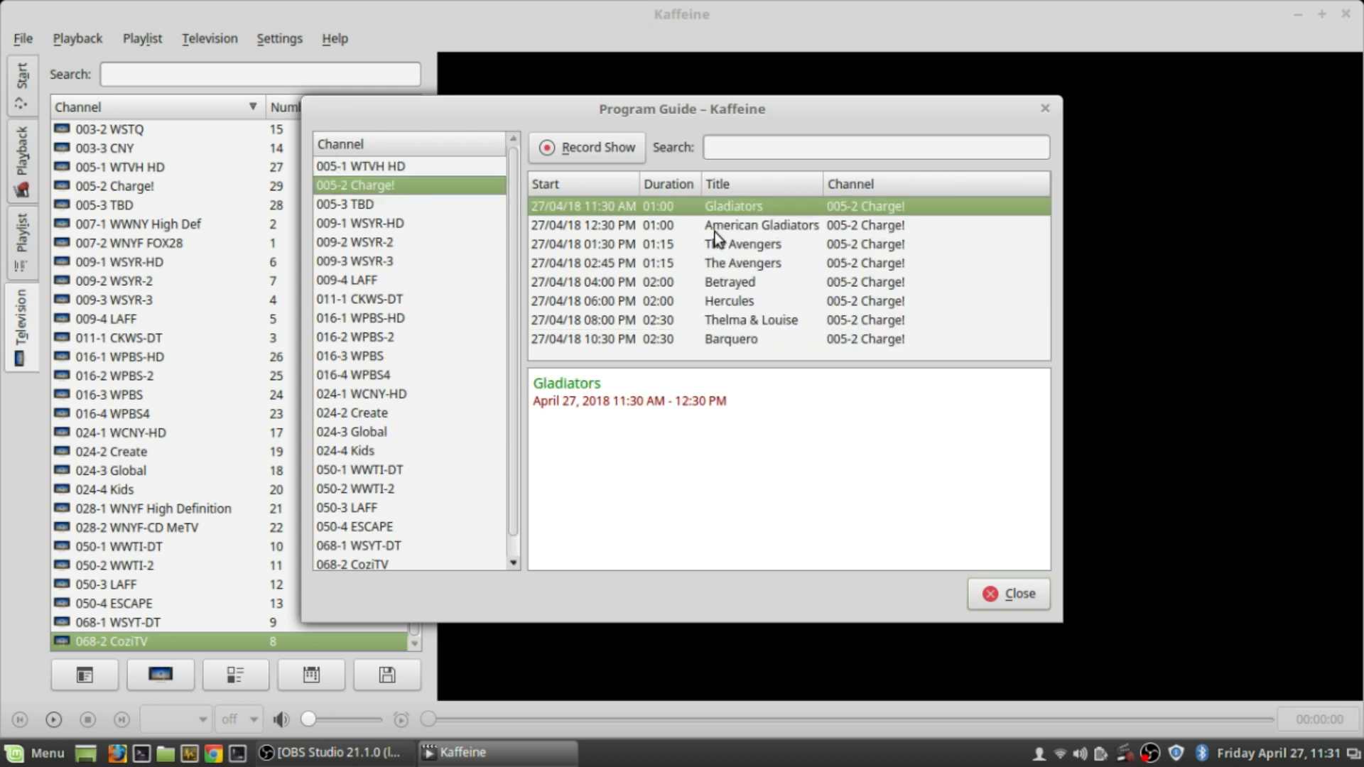
Step: View the details of American Gladiators at 12:30 PM on 27 April in the 005-2 Charge! listings
click(723, 226)
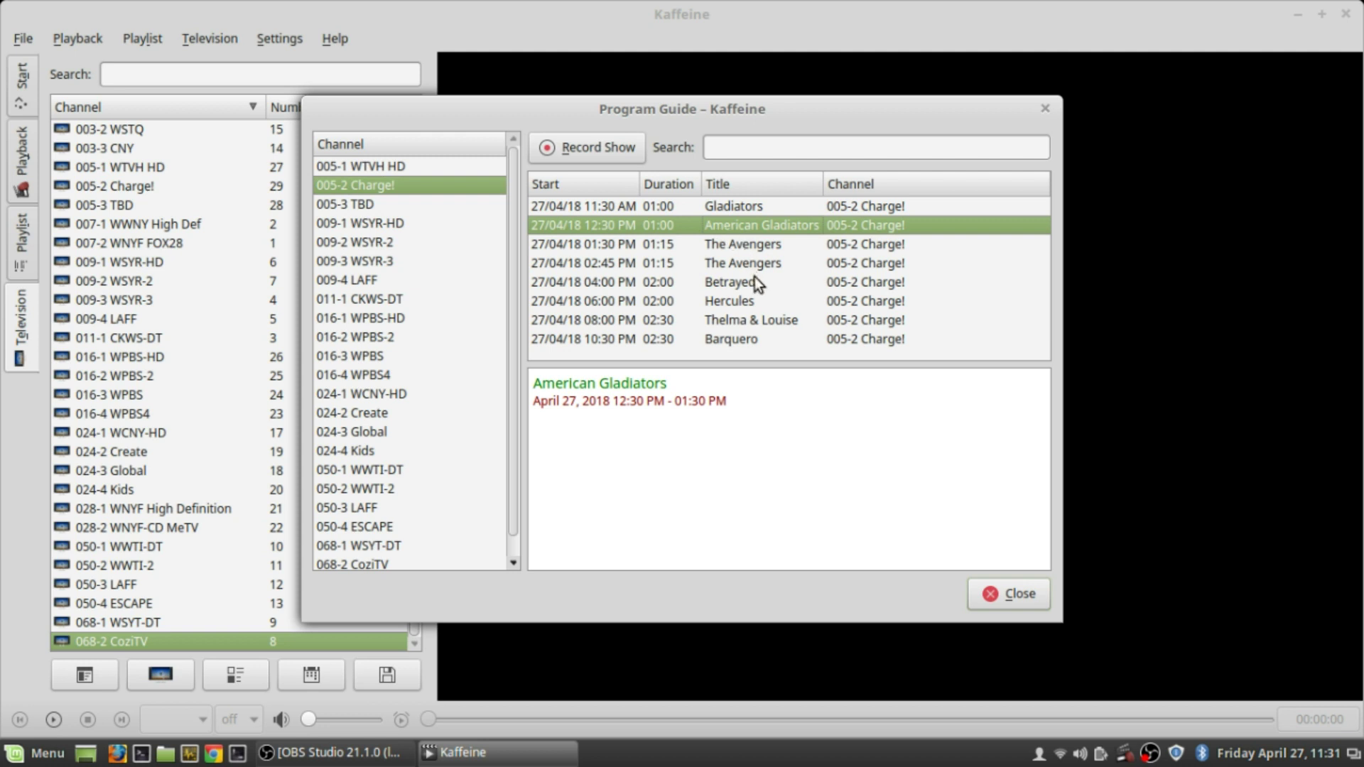